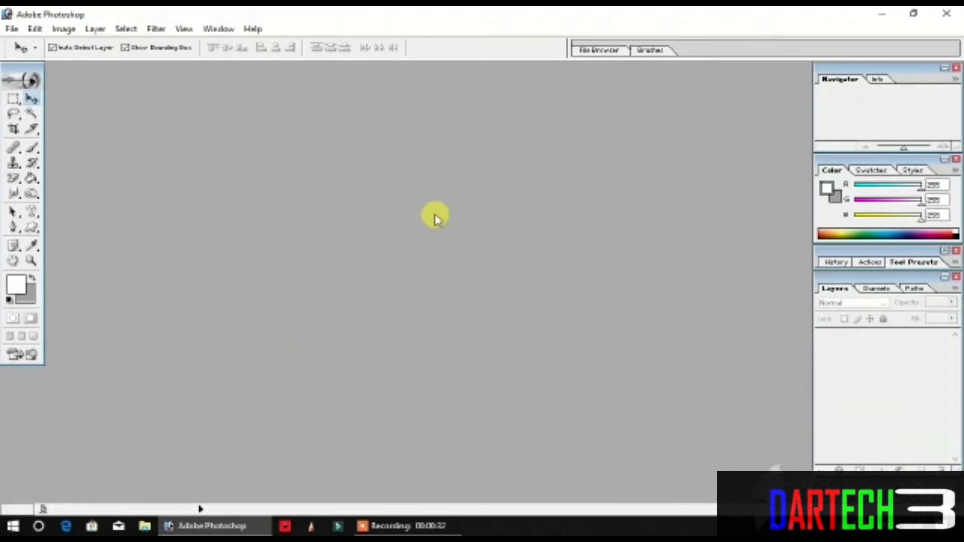
Step: Open the photo IMG-20200331-WA0083.jpg from the bluetooth folder on the Desktop
{"action": "left_click", "coordinate": [7, 30]}
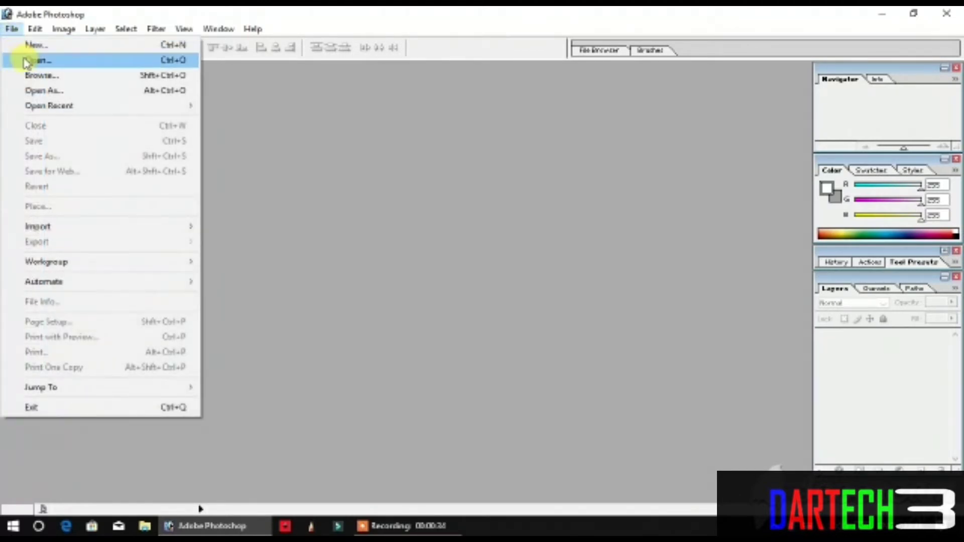
{"action": "left_click", "coordinate": [39, 60]}
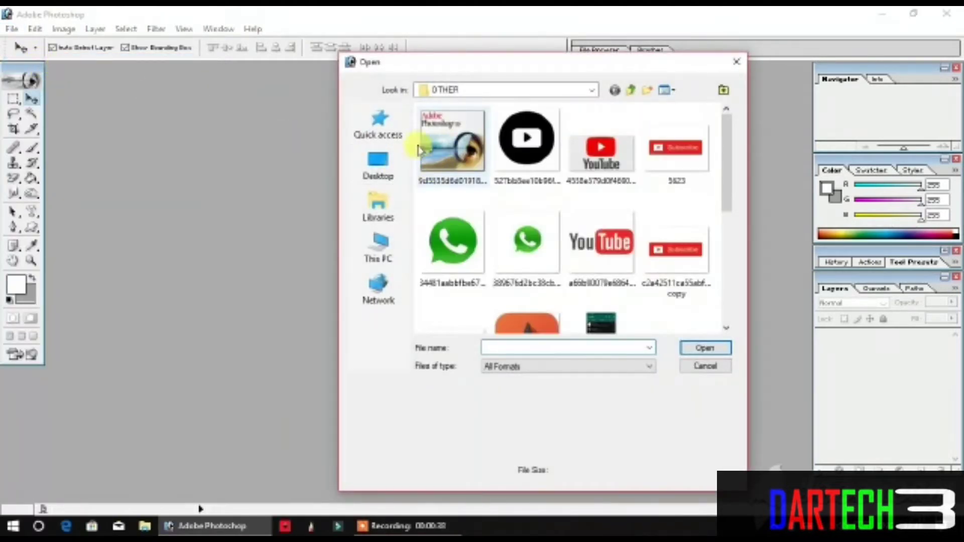
{"action": "scroll", "coordinate": [467, 196], "scroll_direction": "down", "scroll_amount": 5}
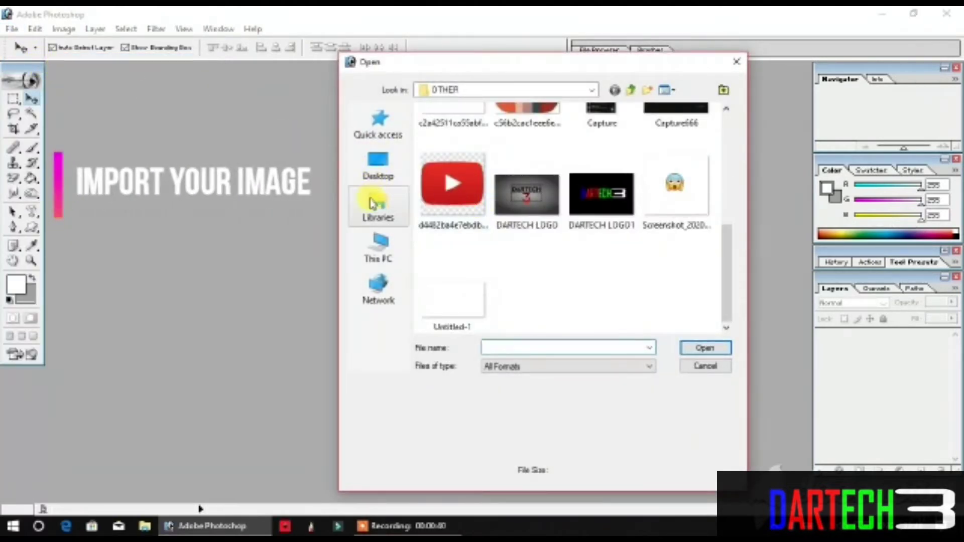
{"action": "left_click", "coordinate": [379, 174]}
{"action": "scroll", "coordinate": [467, 241], "scroll_direction": "down", "scroll_amount": 5}
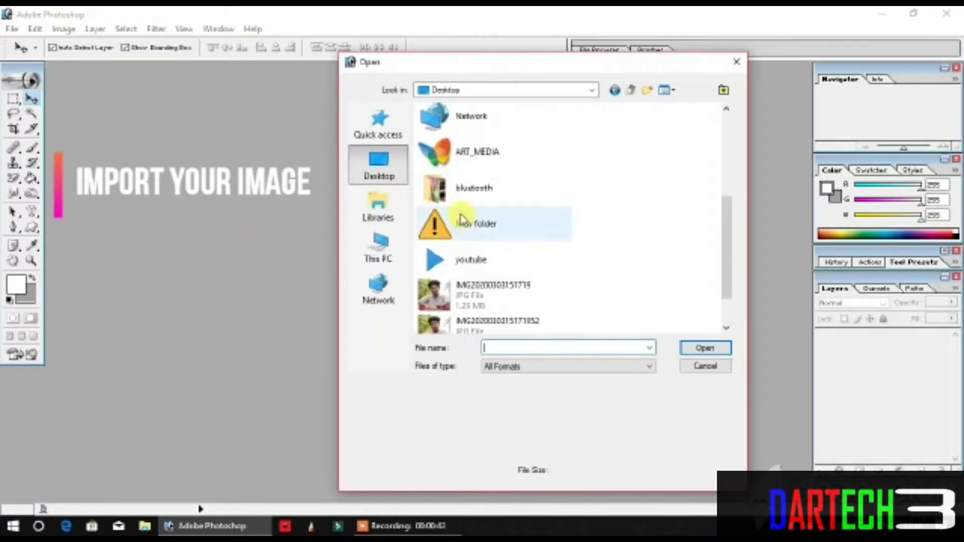
{"action": "double_click", "coordinate": [457, 189]}
{"action": "scroll", "coordinate": [605, 241], "scroll_direction": "down", "scroll_amount": 6}
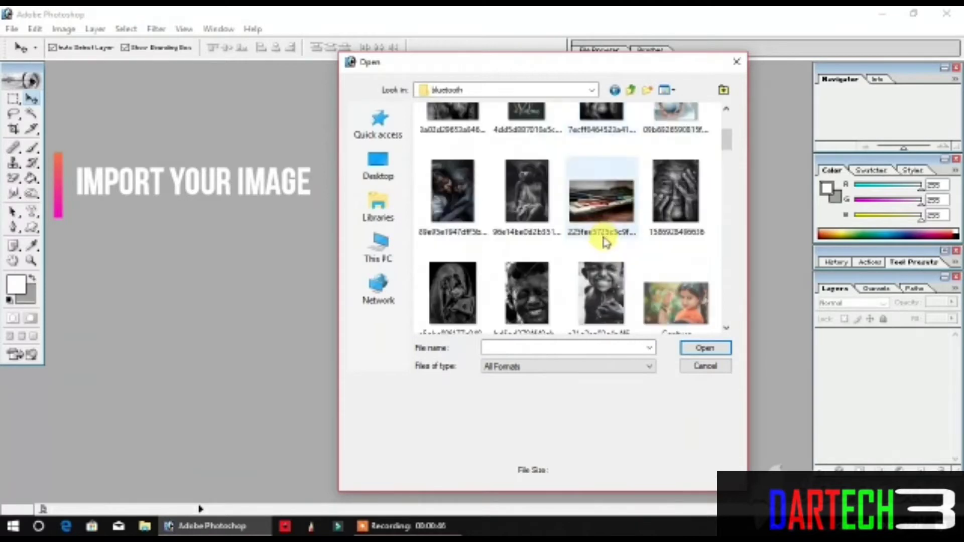
{"action": "scroll", "coordinate": [605, 246], "scroll_direction": "down", "scroll_amount": 8}
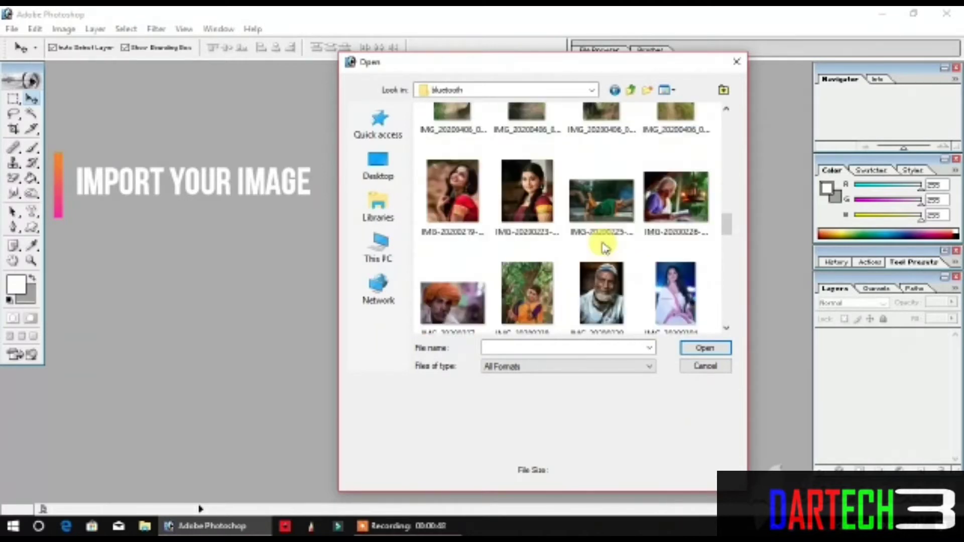
{"action": "scroll", "coordinate": [605, 247], "scroll_direction": "down", "scroll_amount": 10}
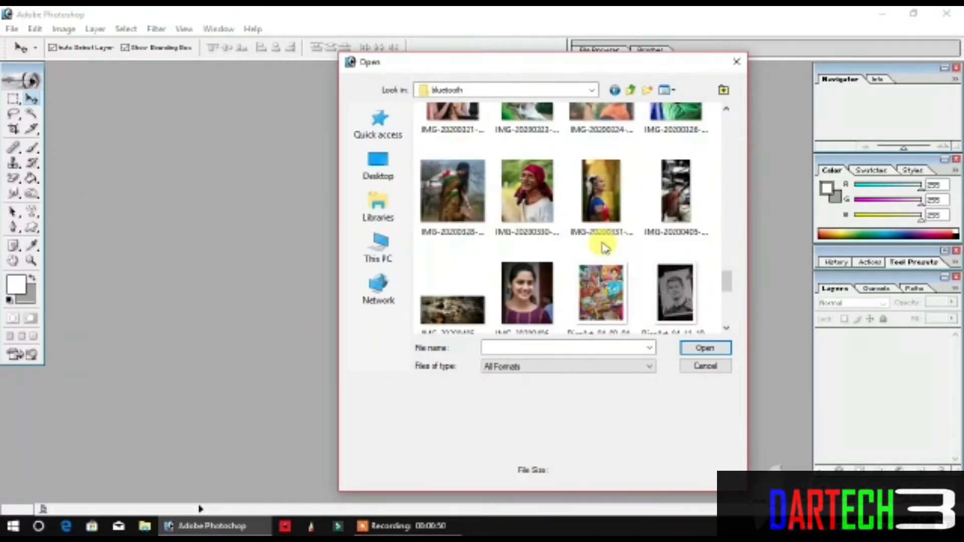
{"action": "scroll", "coordinate": [605, 246], "scroll_direction": "up", "scroll_amount": 5}
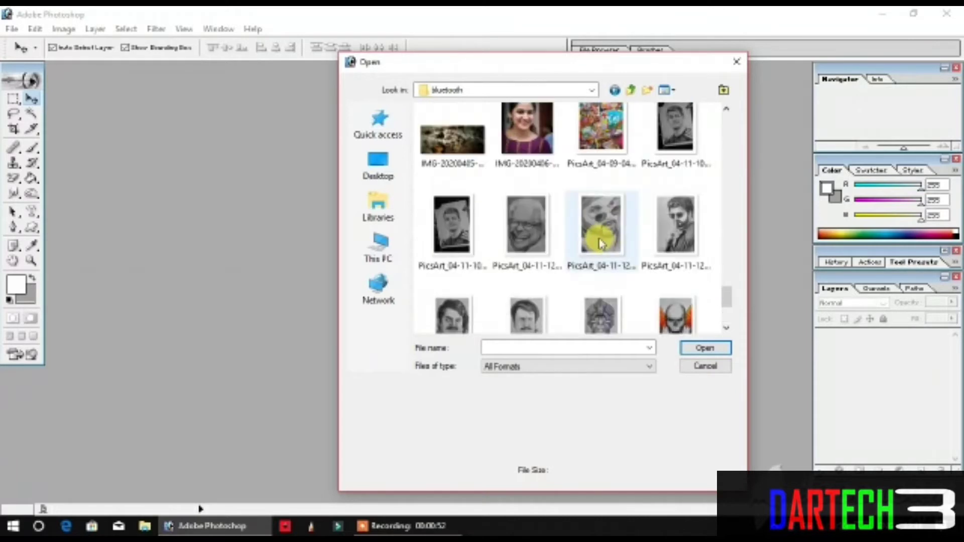
{"action": "double_click", "coordinate": [610, 206]}
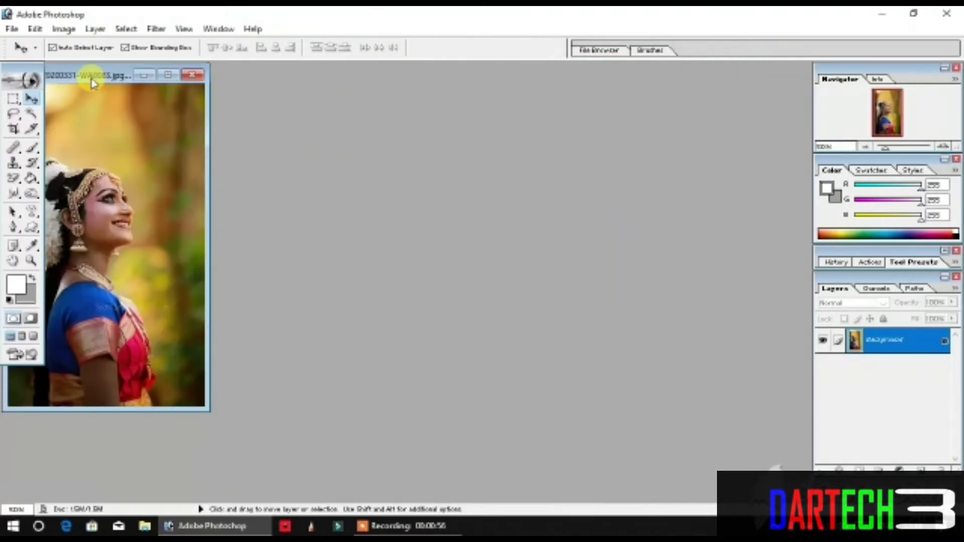
Step: Maximize the photo's window and magnify the woman's face around the eye and forehead to about 605%
{"action": "left_click_drag", "start_coordinate": [95, 75], "coordinate": [456, 101]}
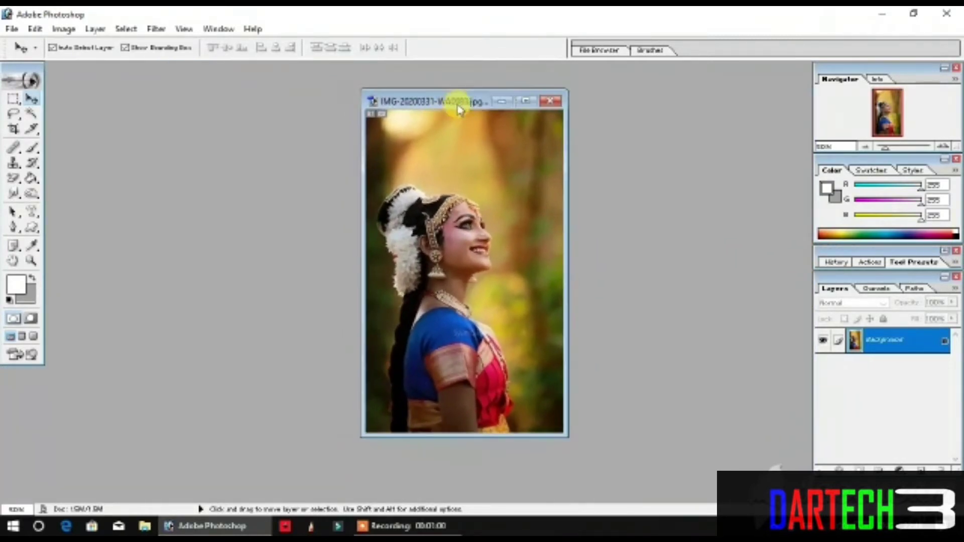
{"action": "left_click", "coordinate": [533, 98]}
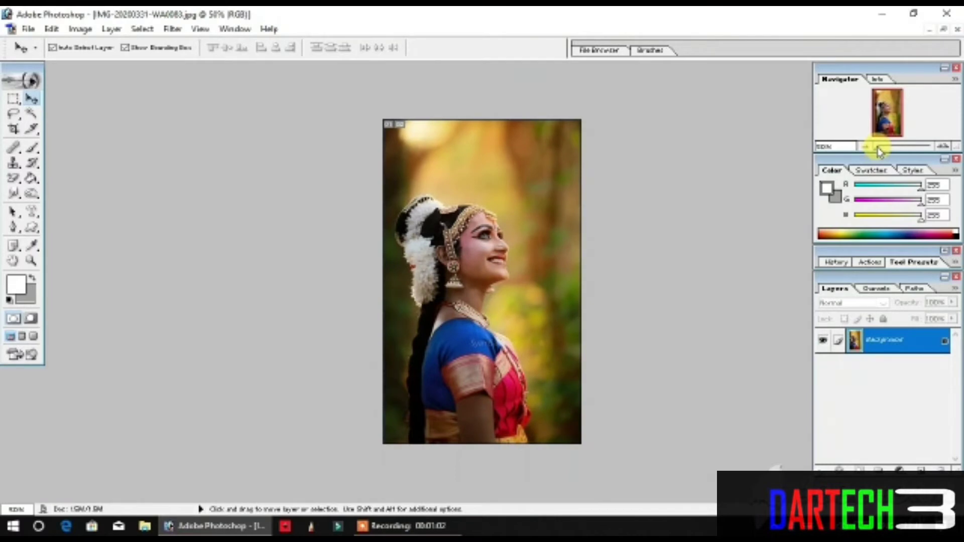
{"action": "left_click_drag", "start_coordinate": [879, 150], "coordinate": [922, 153]}
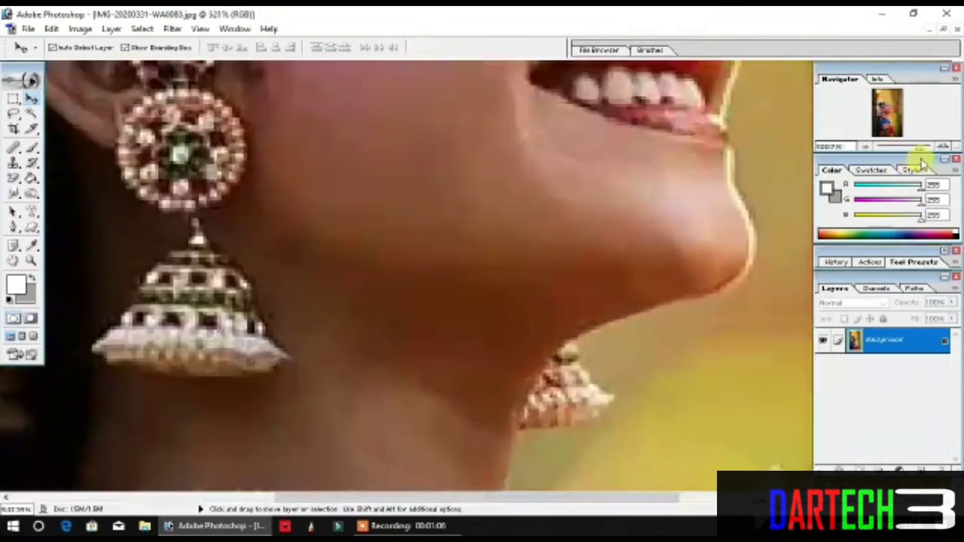
{"action": "left_click", "coordinate": [462, 279]}
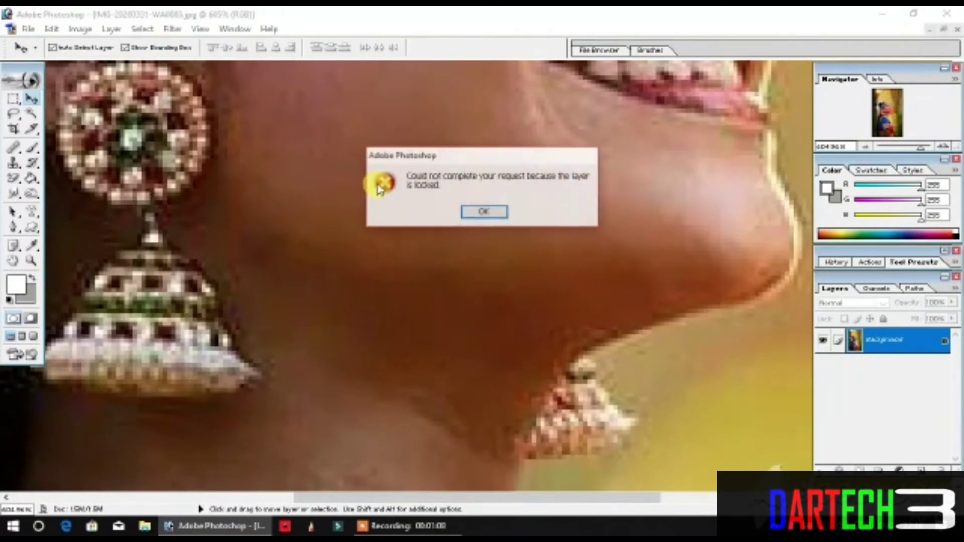
{"action": "left_click", "coordinate": [492, 212]}
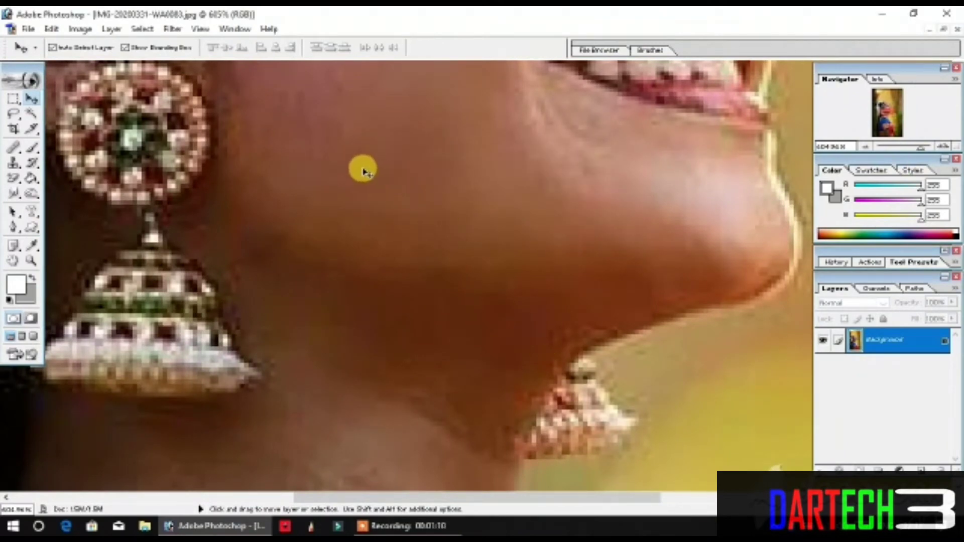
{"action": "scroll", "coordinate": [424, 179], "scroll_direction": "up", "scroll_amount": 5}
{"action": "scroll", "coordinate": [417, 177], "scroll_direction": "up", "scroll_amount": 6}
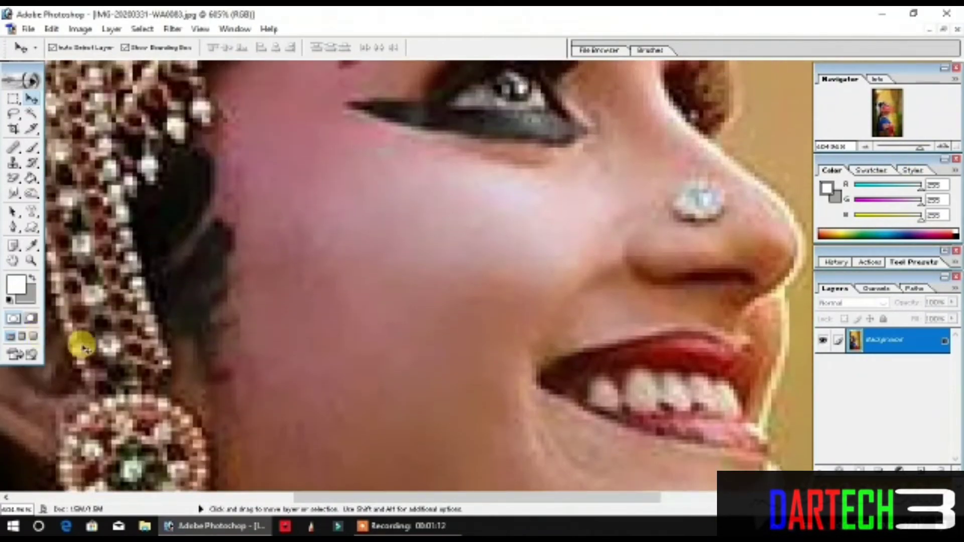
{"action": "scroll", "coordinate": [117, 304], "scroll_direction": "up", "scroll_amount": 3}
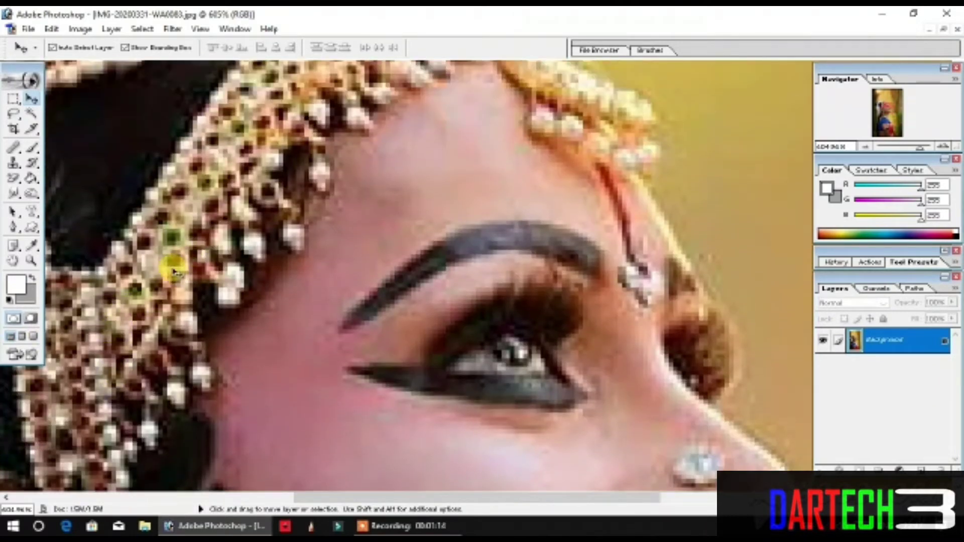
Step: Apply a Levels adjustment to the photo's RGB channel with the midtone input level at 0.84
{"action": "left_click", "coordinate": [80, 28]}
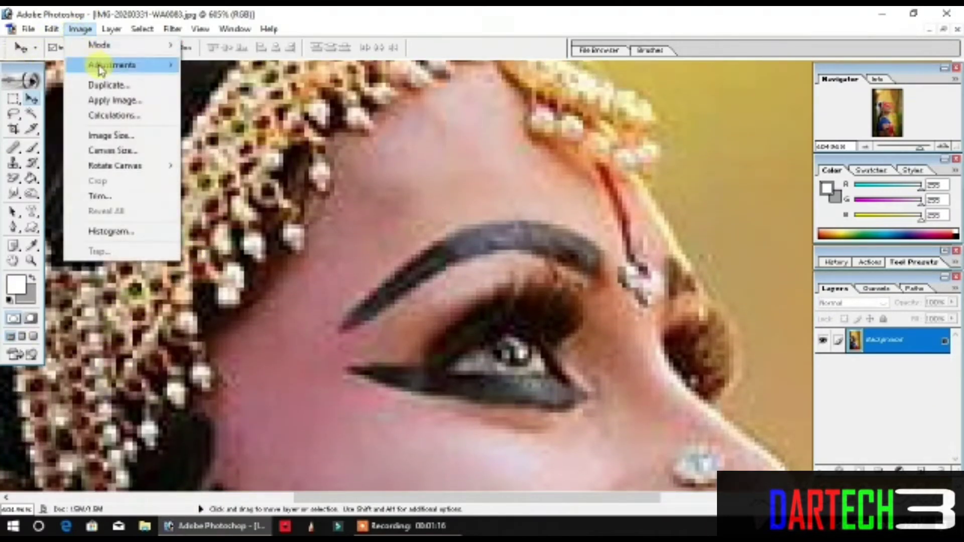
{"action": "mouse_move", "coordinate": [103, 65]}
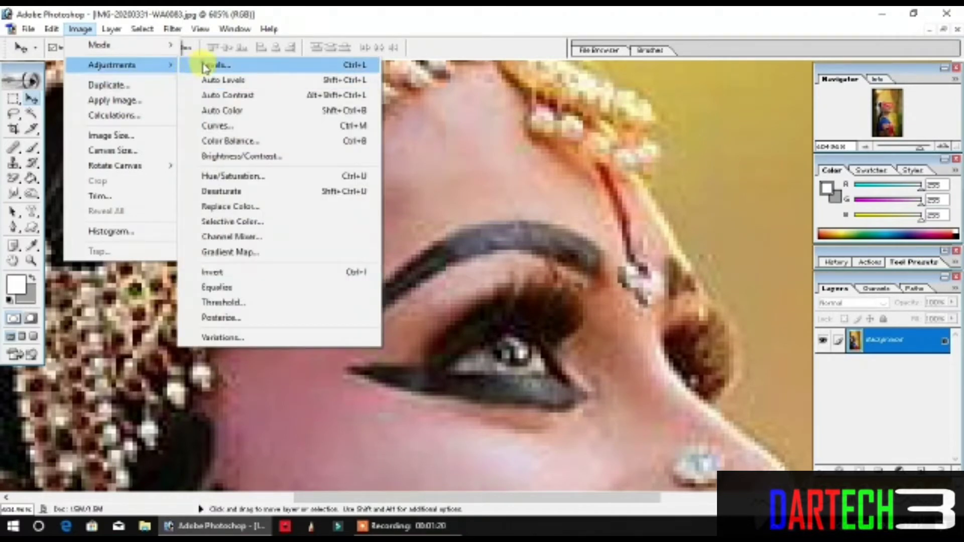
{"action": "left_click", "coordinate": [205, 65]}
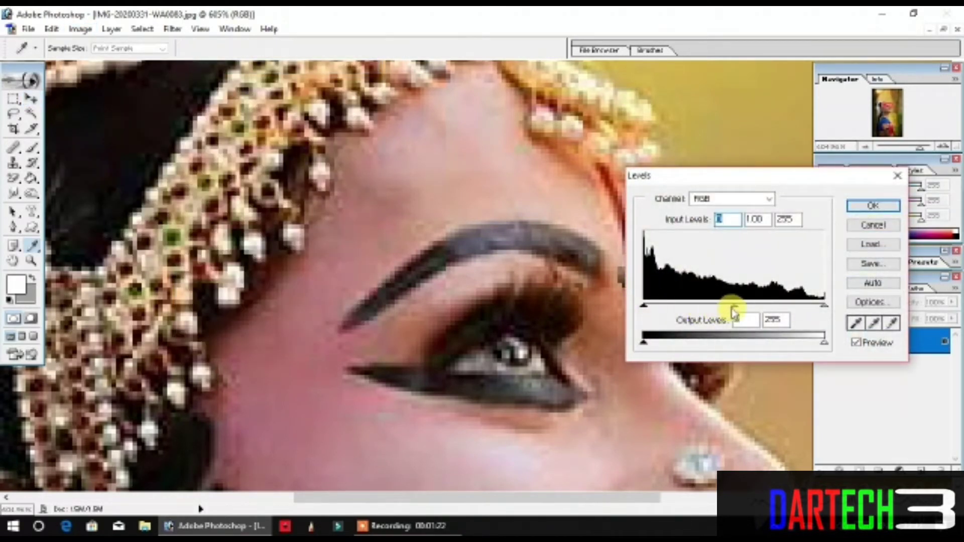
{"action": "left_click_drag", "start_coordinate": [735, 310], "coordinate": [746, 326]}
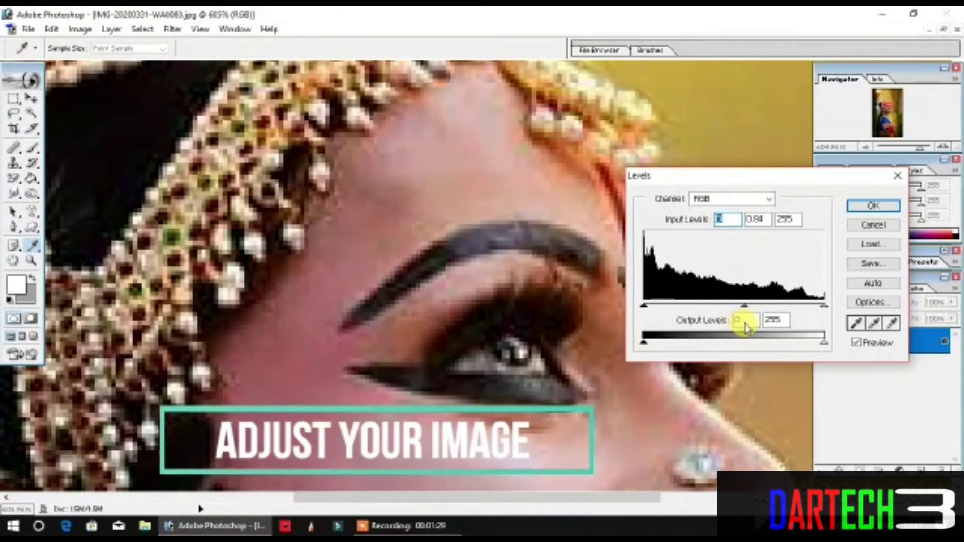
{"action": "left_click", "coordinate": [865, 210]}
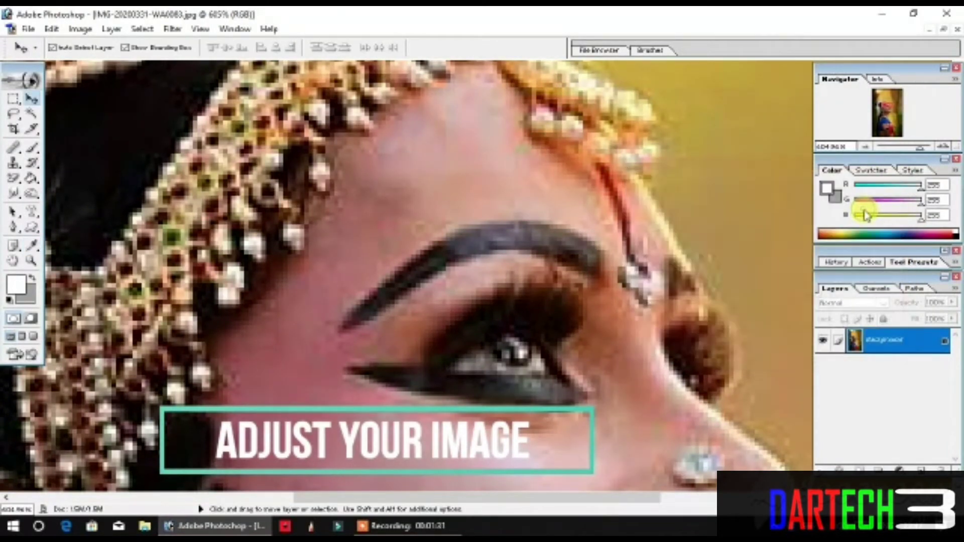
Step: Apply a Curves adjustment to the RGB channel with a midpoint at input 47% and output 53%
{"action": "left_click", "coordinate": [81, 28]}
{"action": "mouse_move", "coordinate": [99, 66]}
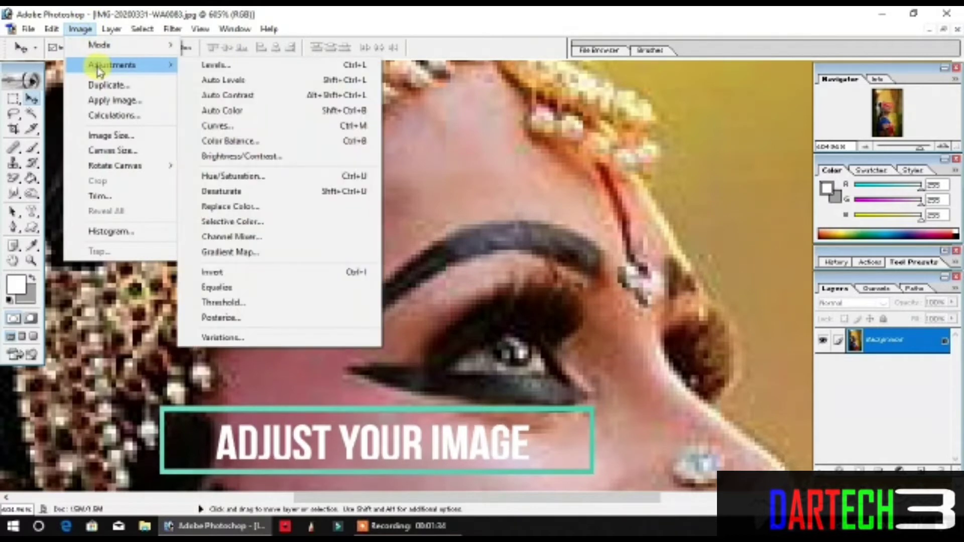
{"action": "left_click", "coordinate": [239, 126]}
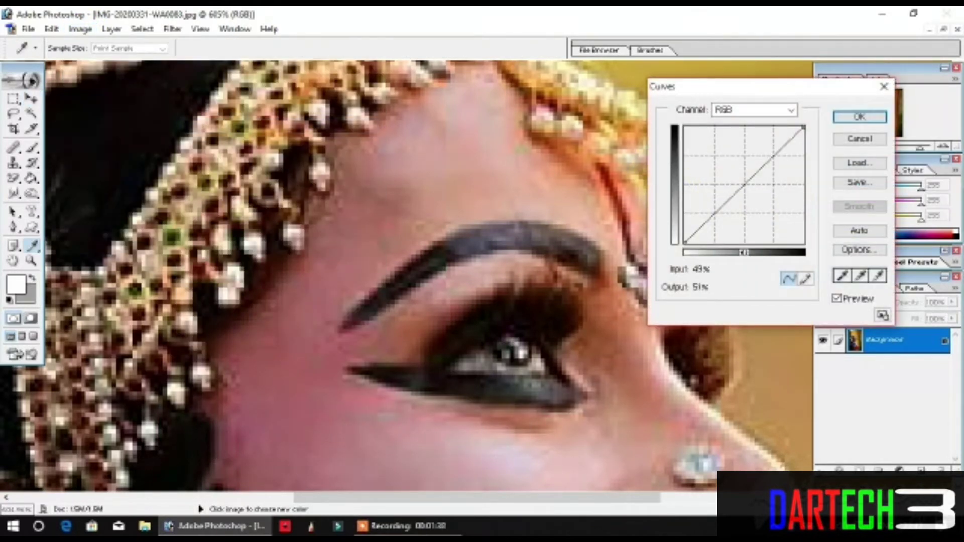
{"action": "mouse_move", "coordinate": [744, 185]}
{"action": "left_mouse_down"}
{"action": "mouse_move", "coordinate": [708, 149]}
{"action": "mouse_move", "coordinate": [712, 167]}
{"action": "mouse_move", "coordinate": [760, 211]}
{"action": "mouse_move", "coordinate": [740, 182]}
{"action": "left_mouse_up"}
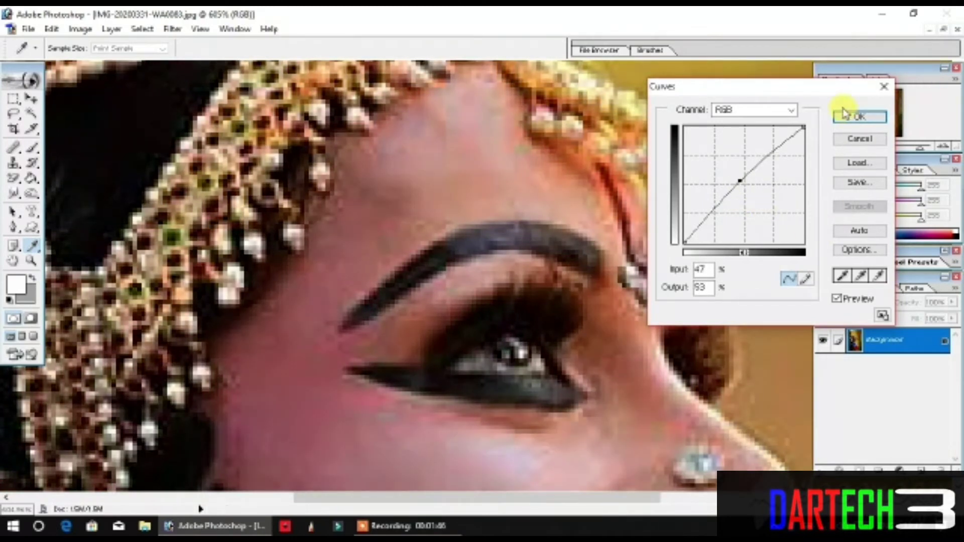
{"action": "left_click", "coordinate": [861, 118]}
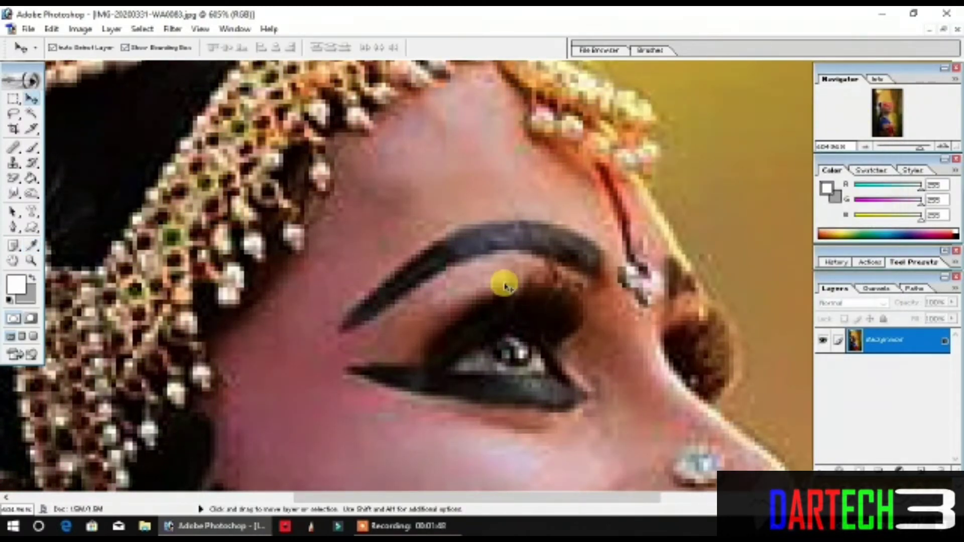
Step: Apply a Brightness/Contrast adjustment to the photo with brightness +1 and contrast +15
{"action": "scroll", "coordinate": [523, 273], "scroll_direction": "down", "scroll_amount": 3}
{"action": "scroll", "coordinate": [533, 268], "scroll_direction": "up", "scroll_amount": 3}
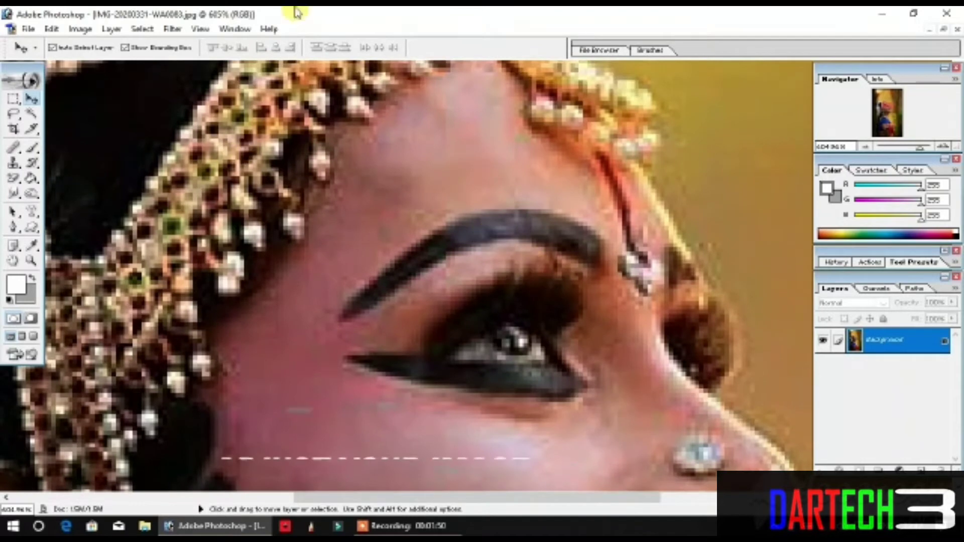
{"action": "left_click", "coordinate": [81, 29]}
{"action": "mouse_move", "coordinate": [111, 65]}
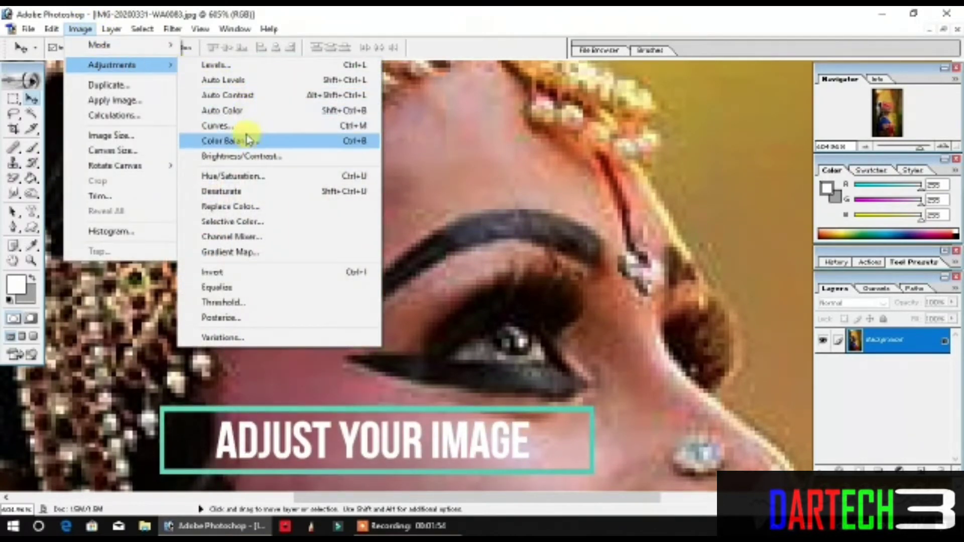
{"action": "left_click", "coordinate": [256, 157]}
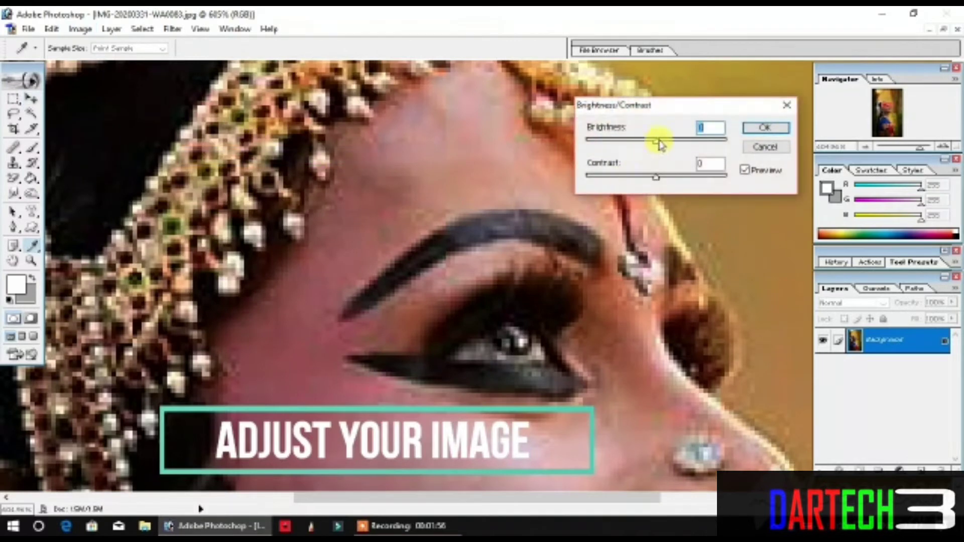
{"action": "left_click_drag", "start_coordinate": [653, 146], "coordinate": [668, 181]}
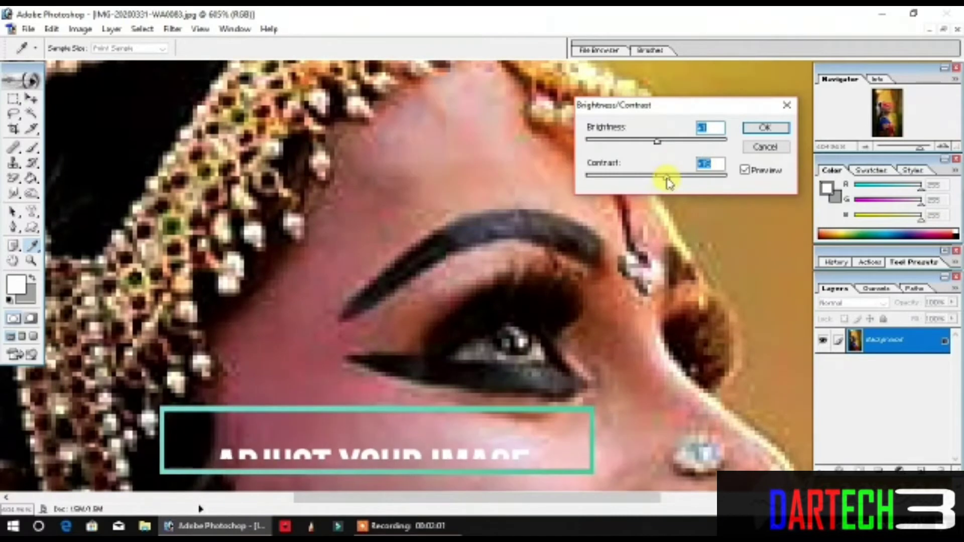
{"action": "left_click", "coordinate": [753, 129]}
{"action": "key", "text": "v"}
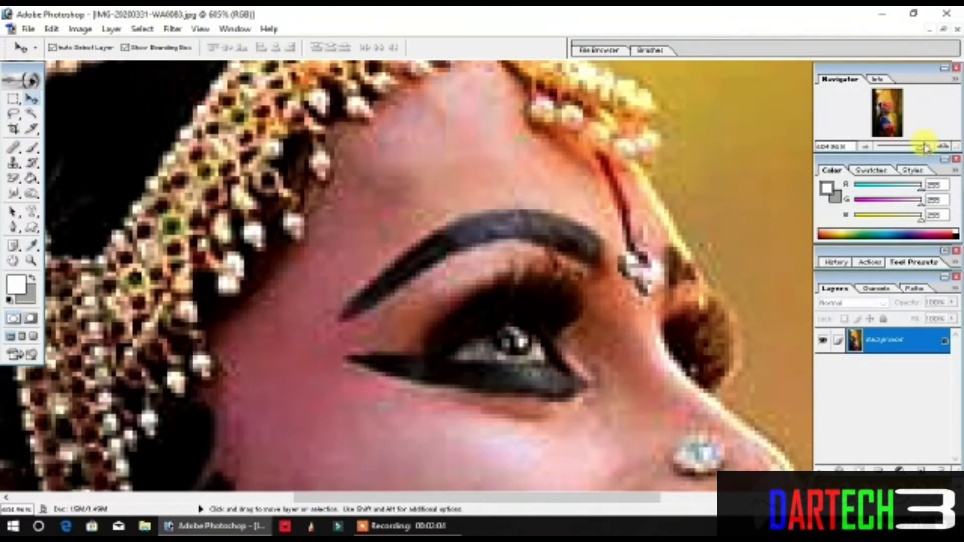
Step: Apply Replace Color to the photo's golden-yellow background with fuzziness 142 and hue -27
{"action": "left_click_drag", "start_coordinate": [919, 147], "coordinate": [889, 153]}
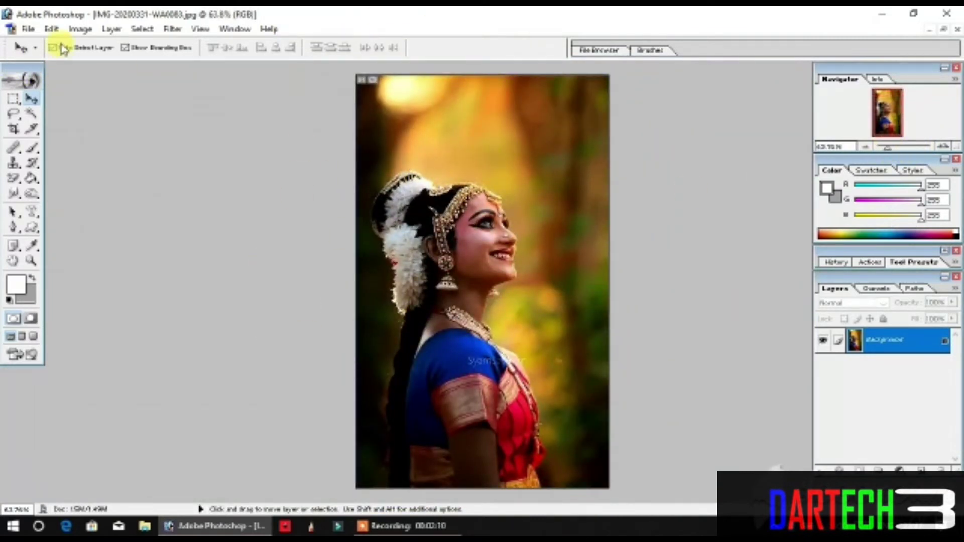
{"action": "left_click", "coordinate": [80, 29]}
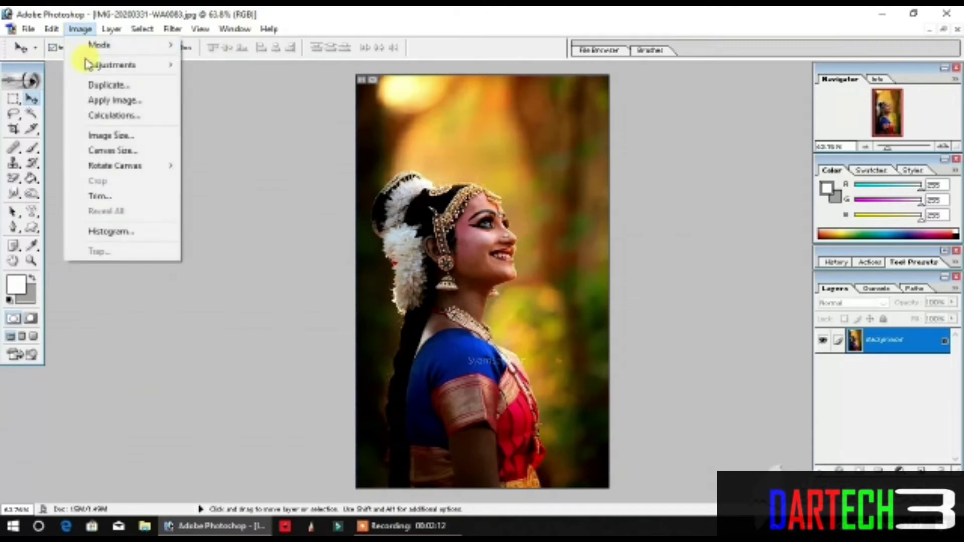
{"action": "mouse_move", "coordinate": [119, 64]}
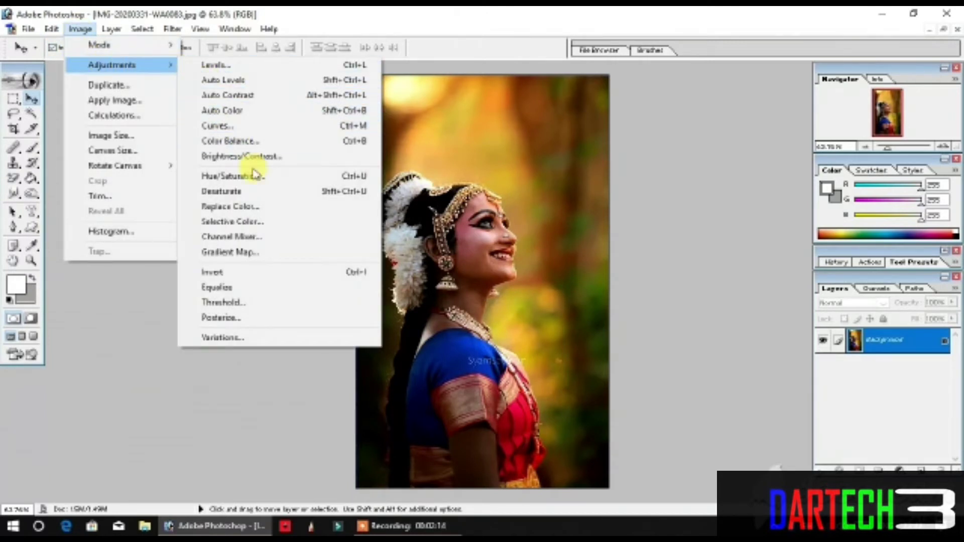
{"action": "left_click", "coordinate": [245, 208]}
{"action": "left_click", "coordinate": [130, 158]}
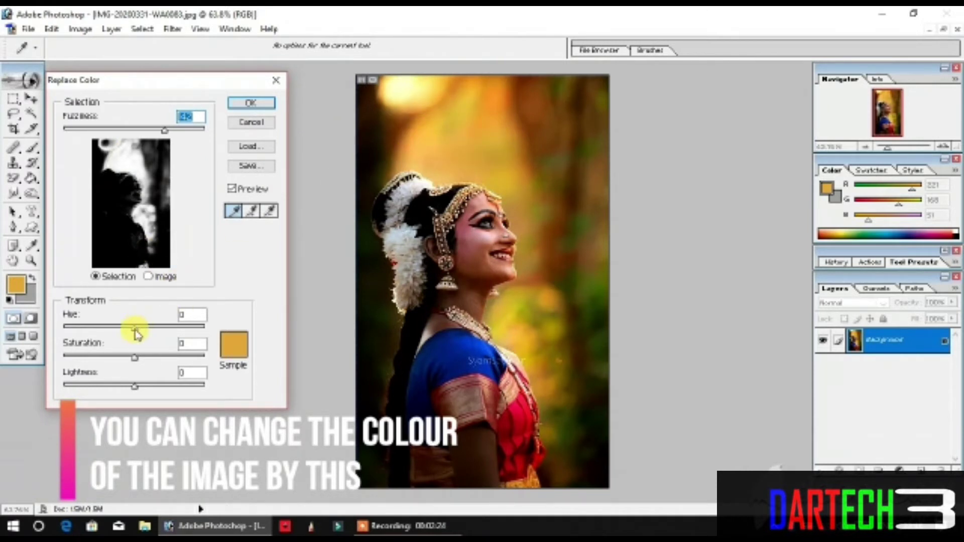
{"action": "mouse_move", "coordinate": [136, 334]}
{"action": "left_mouse_down"}
{"action": "mouse_move", "coordinate": [86, 329]}
{"action": "mouse_move", "coordinate": [125, 337]}
{"action": "left_mouse_up"}
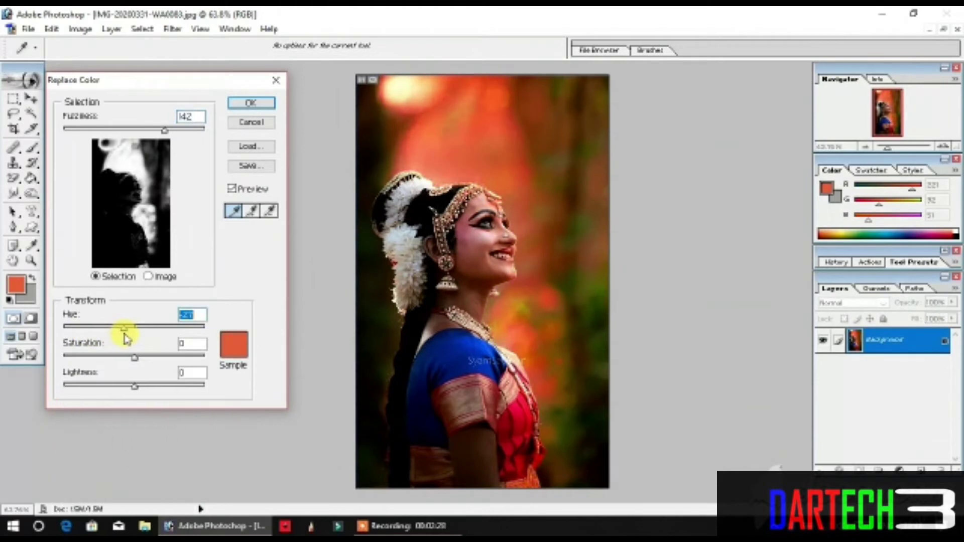
{"action": "left_click", "coordinate": [258, 106]}
Step: Apply Replace Color to the woman's blue blouse with fuzziness 142 and hue -99, turning it green
{"action": "left_click", "coordinate": [80, 29]}
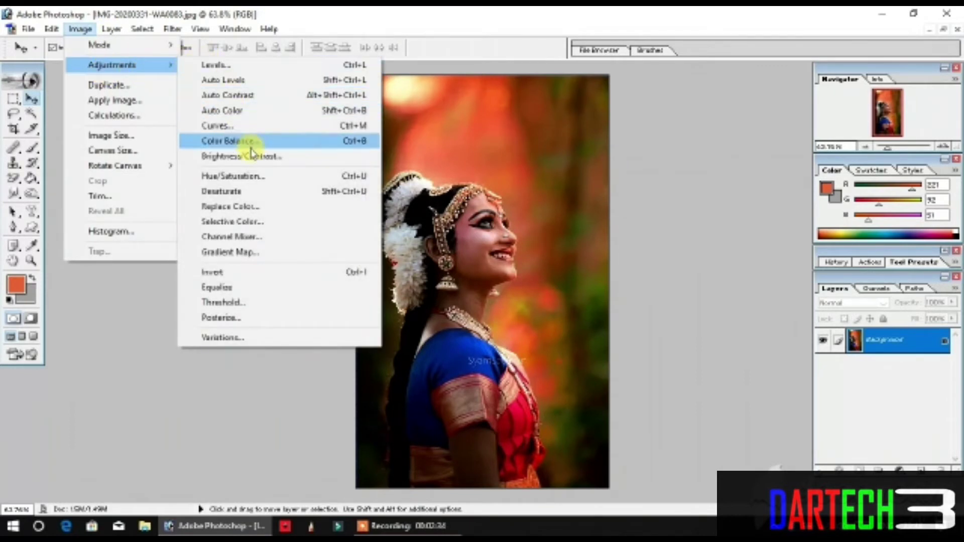
{"action": "left_click", "coordinate": [272, 210]}
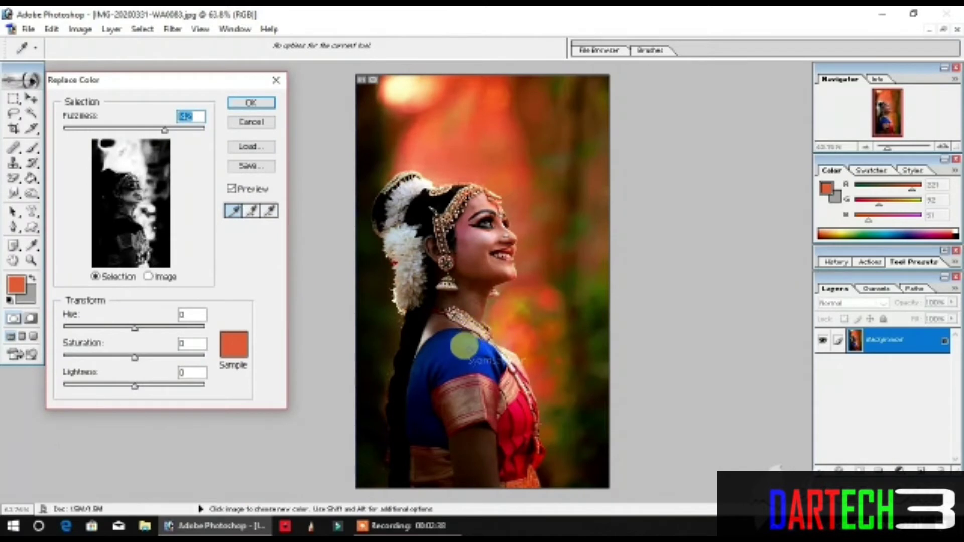
{"action": "left_click", "coordinate": [459, 349]}
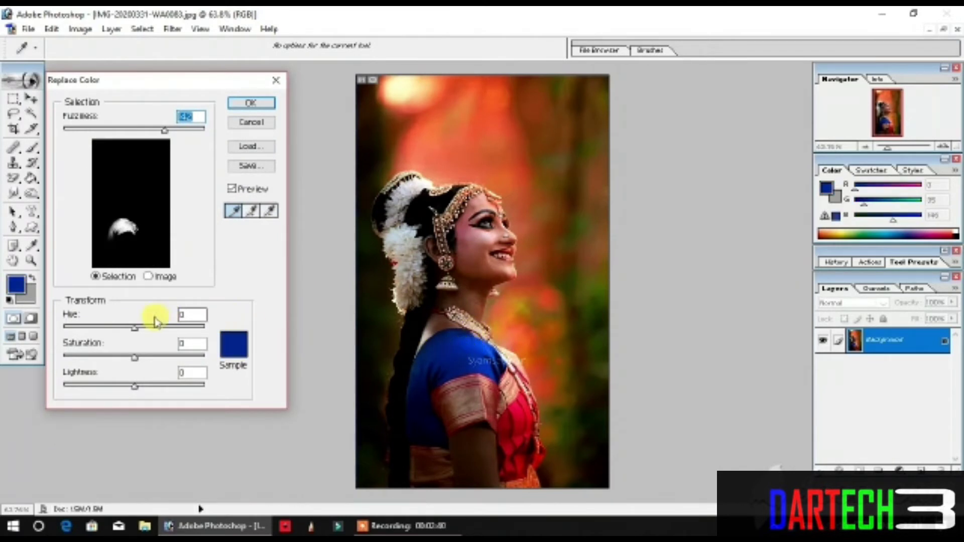
{"action": "left_click_drag", "start_coordinate": [136, 328], "coordinate": [108, 327]}
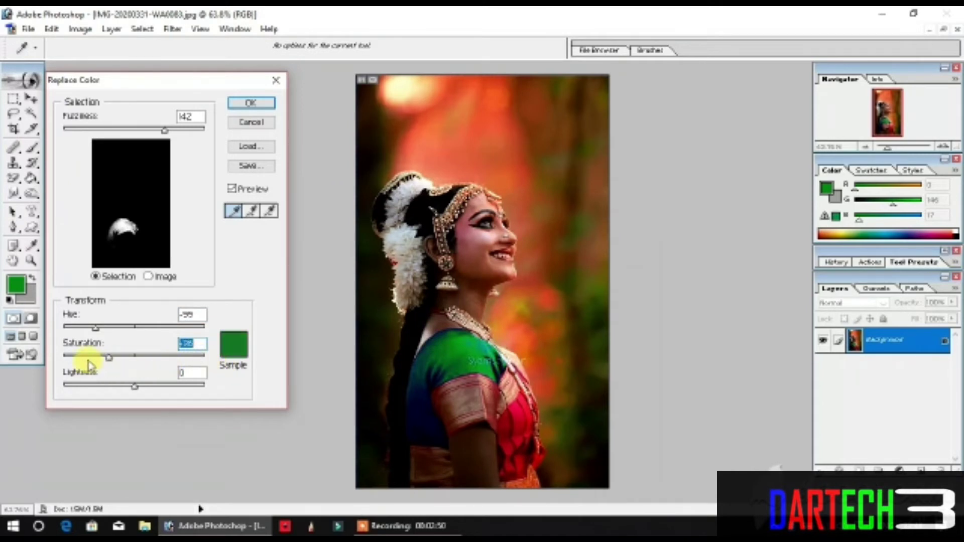
{"action": "left_click_drag", "start_coordinate": [89, 365], "coordinate": [144, 370]}
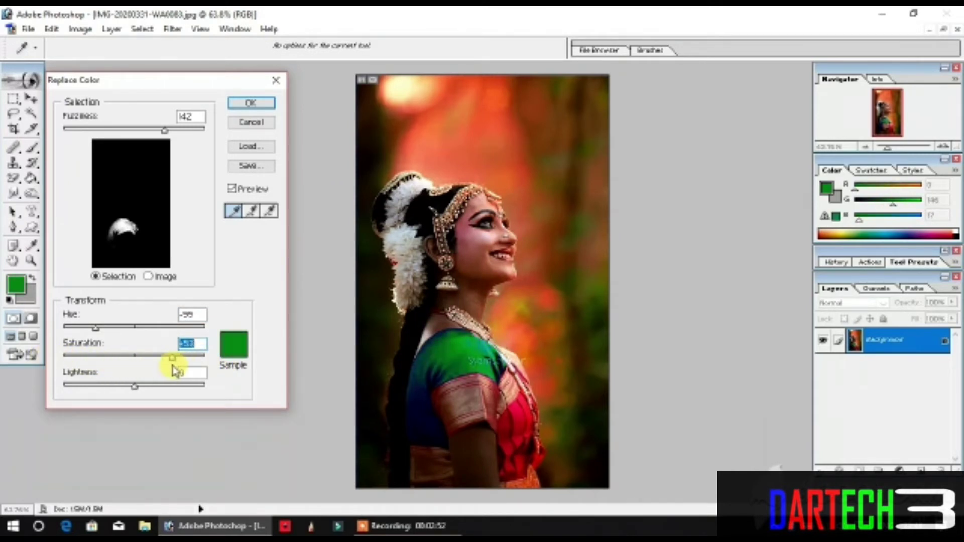
{"action": "left_click", "coordinate": [252, 103]}
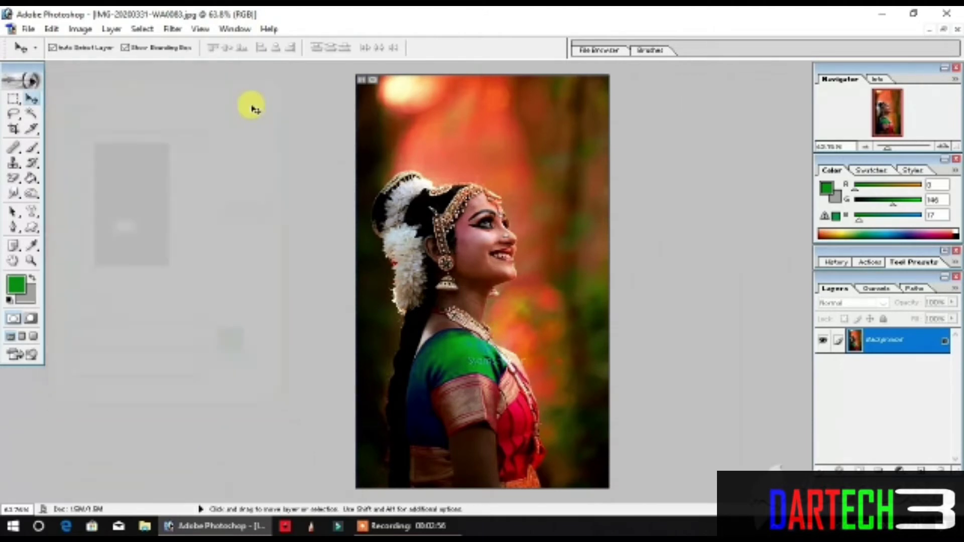
Step: Apply Replace Color to the crimson sari on the woman's chest with fuzziness 82 and hue -49, turning it magenta
{"action": "left_click", "coordinate": [80, 29]}
{"action": "mouse_move", "coordinate": [122, 67]}
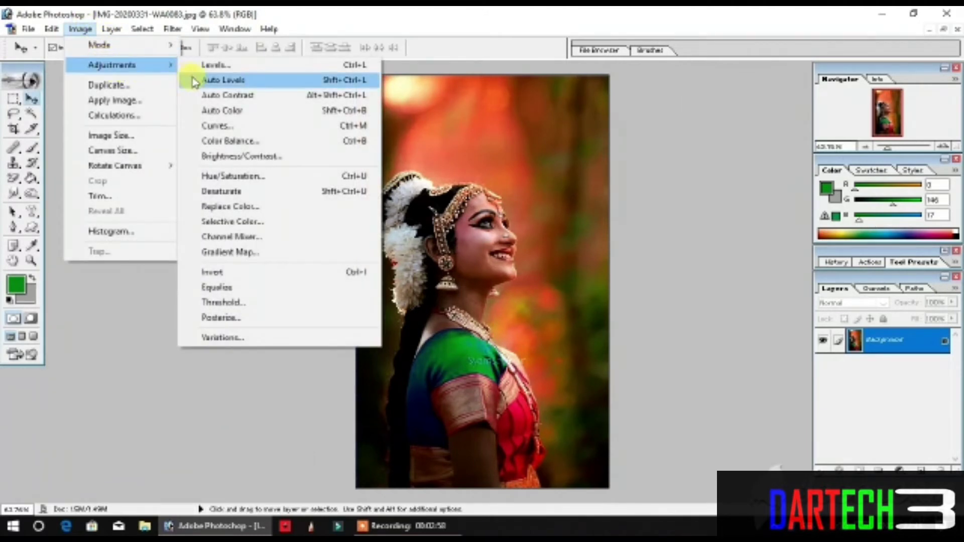
{"action": "left_click", "coordinate": [258, 206]}
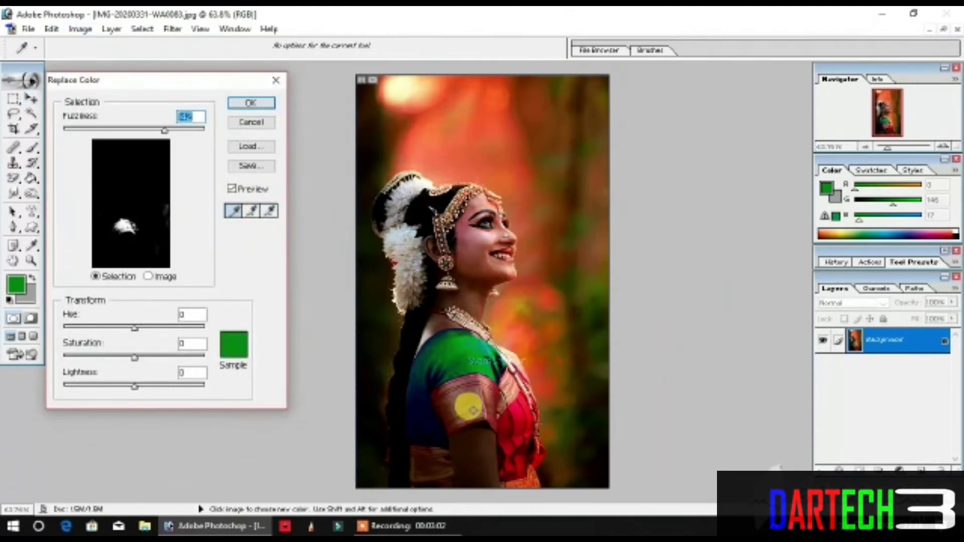
{"action": "left_click", "coordinate": [476, 255]}
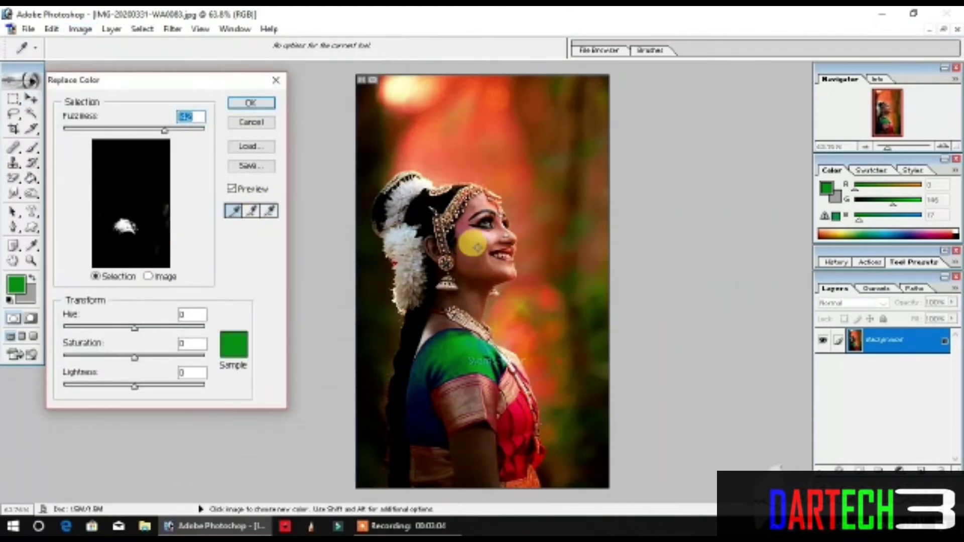
{"action": "left_click_drag", "start_coordinate": [477, 258], "coordinate": [514, 405]}
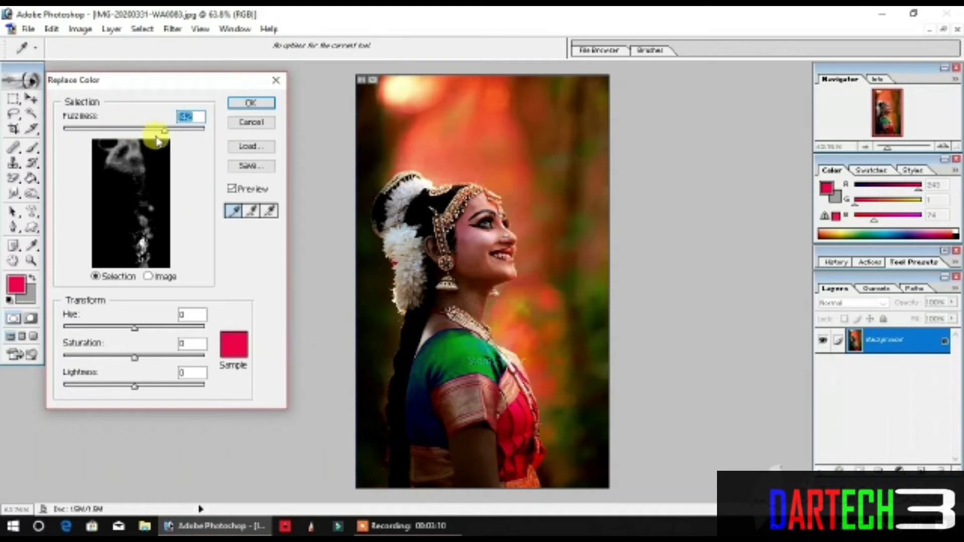
{"action": "left_click_drag", "start_coordinate": [167, 132], "coordinate": [122, 131]}
{"action": "left_click", "coordinate": [515, 402]}
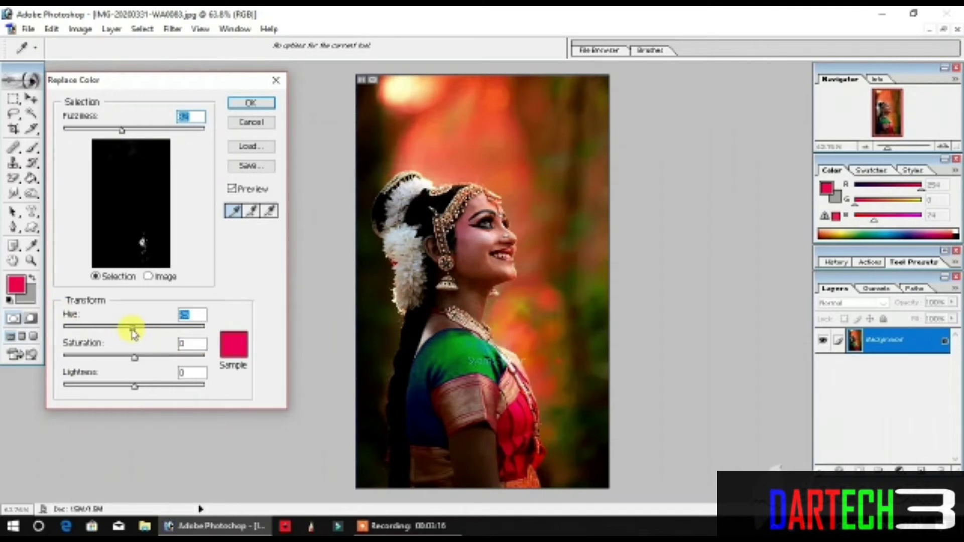
{"action": "mouse_move", "coordinate": [134, 331]}
{"action": "left_mouse_down"}
{"action": "mouse_move", "coordinate": [100, 332]}
{"action": "mouse_move", "coordinate": [119, 334]}
{"action": "left_mouse_up"}
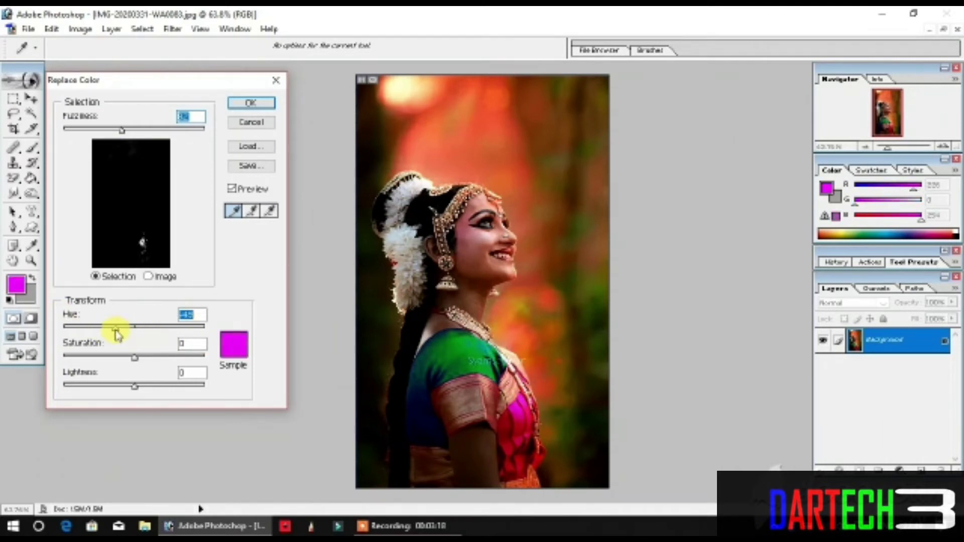
{"action": "left_click", "coordinate": [249, 104]}
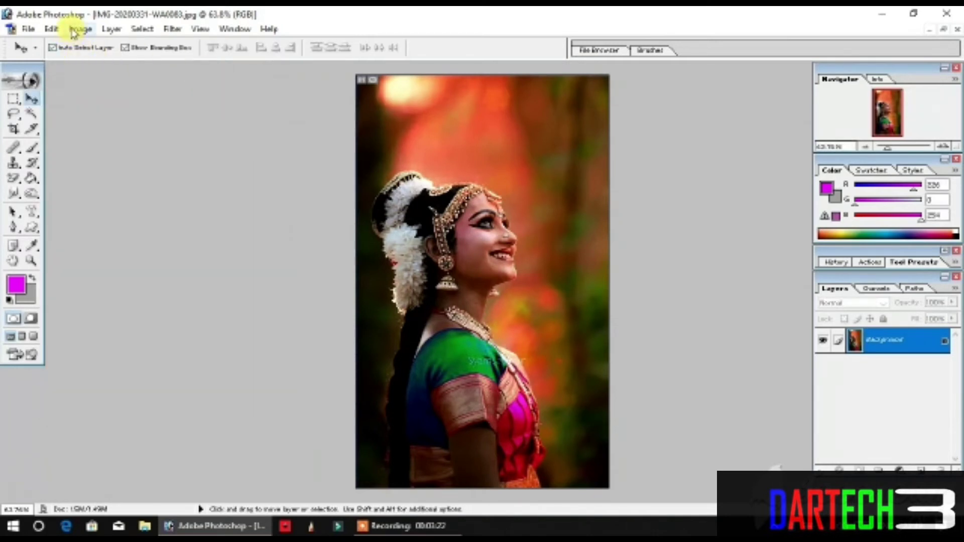
Step: Apply Replace Color to the white flowers in the woman's hair with fuzziness 82 and hue -67
{"action": "left_click", "coordinate": [80, 29]}
{"action": "mouse_move", "coordinate": [101, 70]}
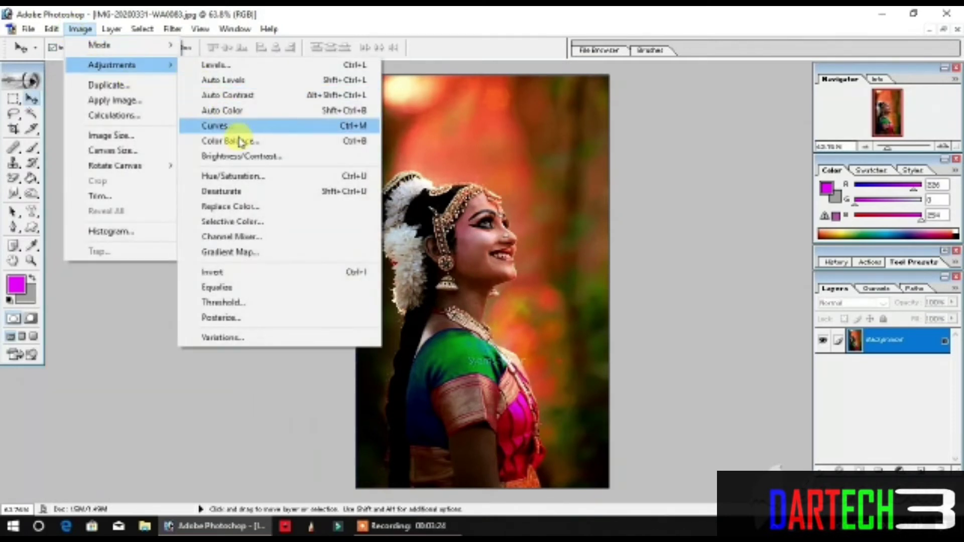
{"action": "left_click", "coordinate": [249, 207]}
{"action": "left_click", "coordinate": [399, 249]}
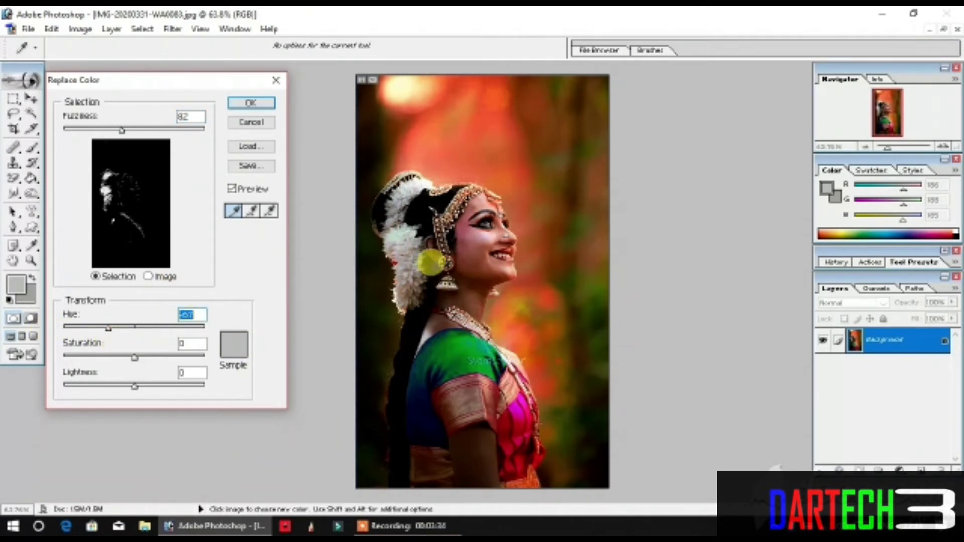
{"action": "left_click", "coordinate": [240, 107]}
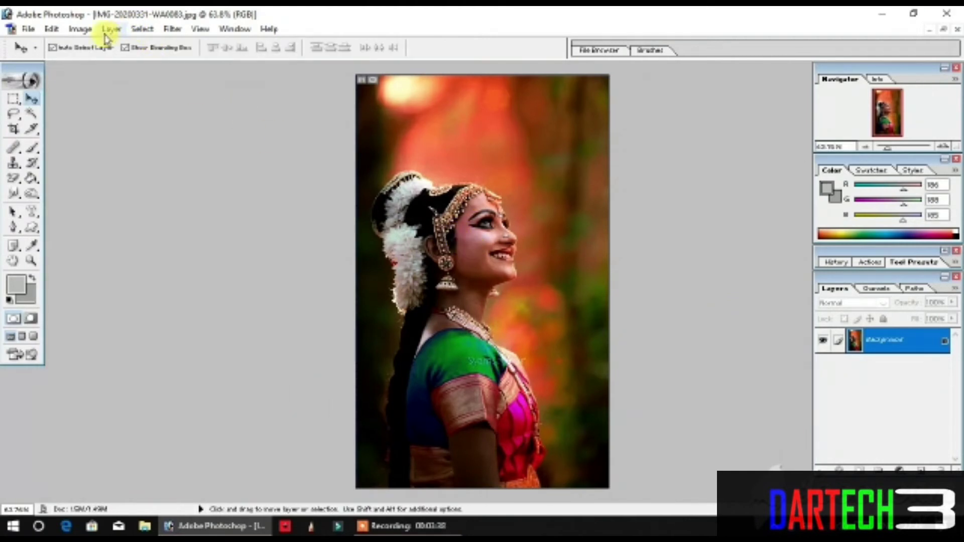
Step: Apply Replace Color to the skin on the woman's cheek with fuzziness 82 and hue -41
{"action": "left_click", "coordinate": [81, 29]}
{"action": "mouse_move", "coordinate": [120, 65]}
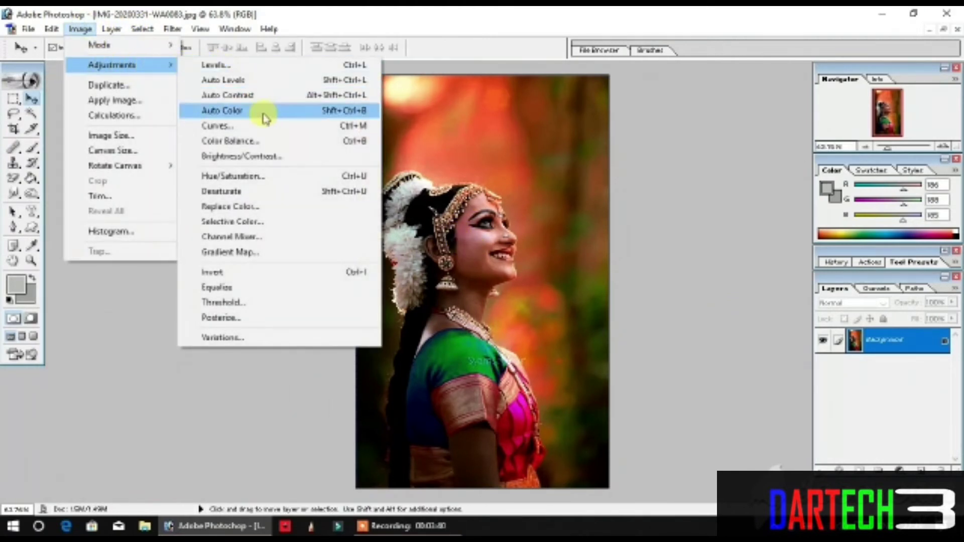
{"action": "left_click", "coordinate": [261, 204]}
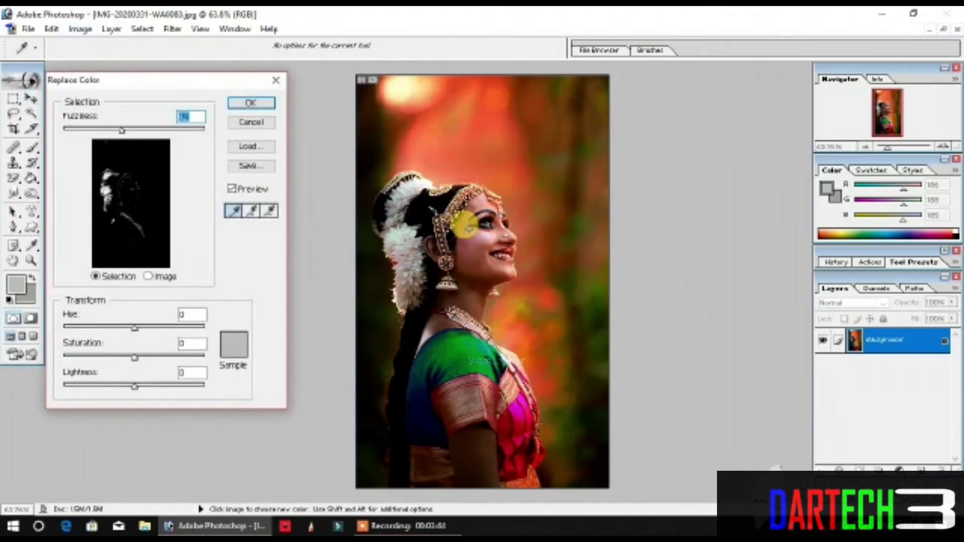
{"action": "left_click", "coordinate": [471, 234]}
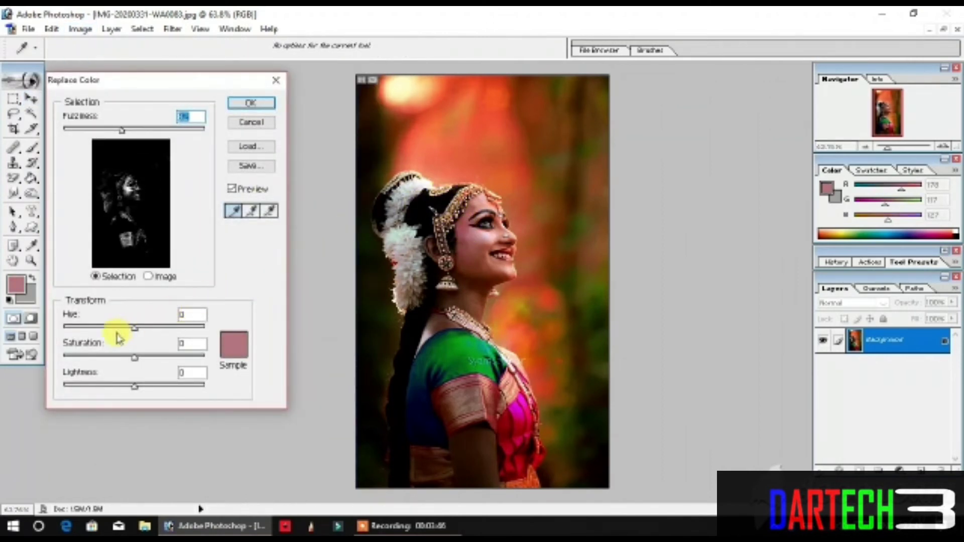
{"action": "mouse_move", "coordinate": [104, 334]}
{"action": "left_mouse_down"}
{"action": "mouse_move", "coordinate": [79, 334]}
{"action": "mouse_move", "coordinate": [122, 332]}
{"action": "left_mouse_up"}
{"action": "left_click_drag", "start_coordinate": [119, 330], "coordinate": [118, 330]}
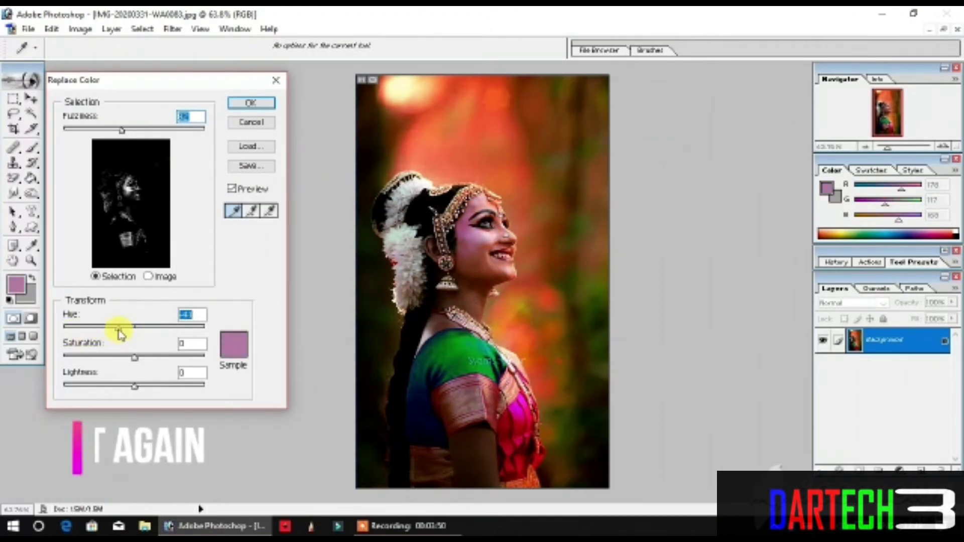
{"action": "left_click", "coordinate": [250, 104]}
{"action": "key", "text": "v"}
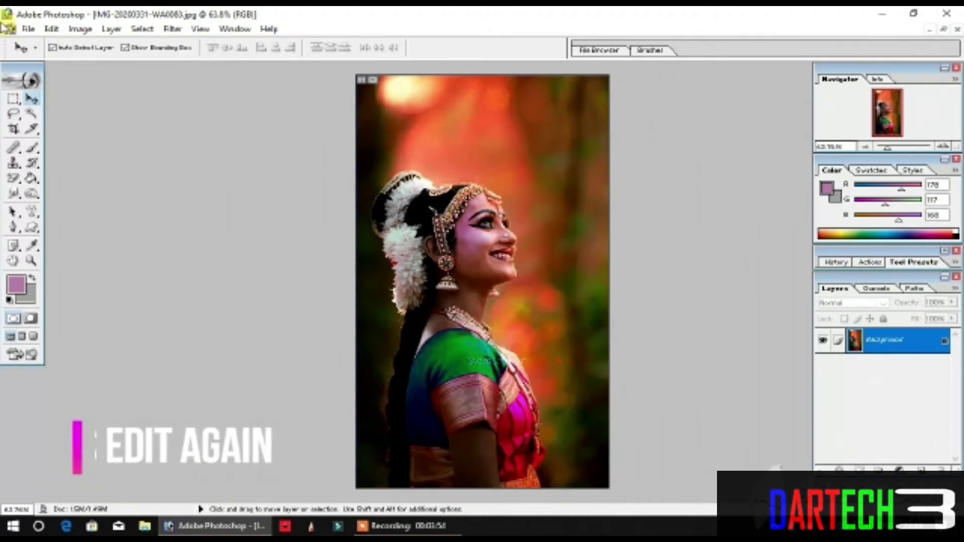
Step: Try to add a border by extending the canvas 10 cm in relative width and height from the centre, and undo it
{"action": "left_click", "coordinate": [52, 29]}
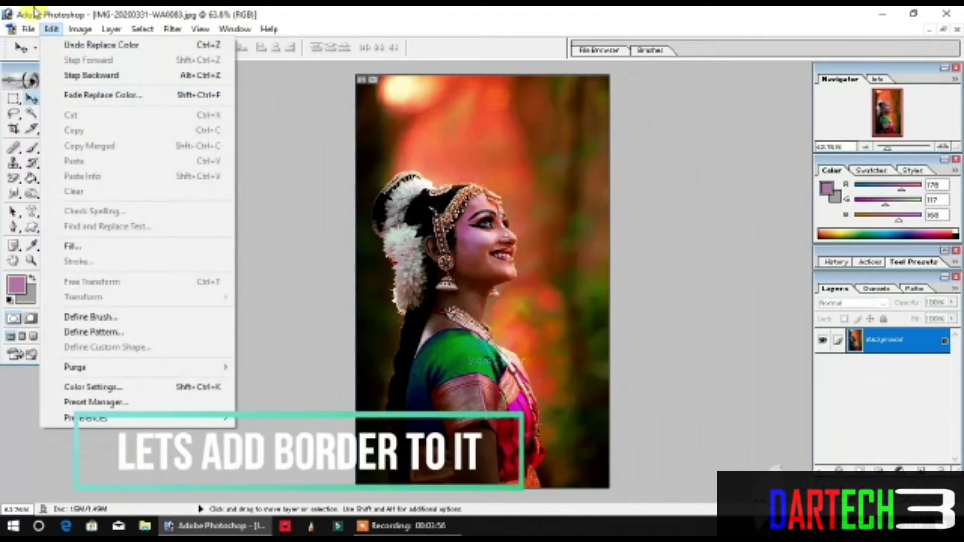
{"action": "mouse_move", "coordinate": [92, 32]}
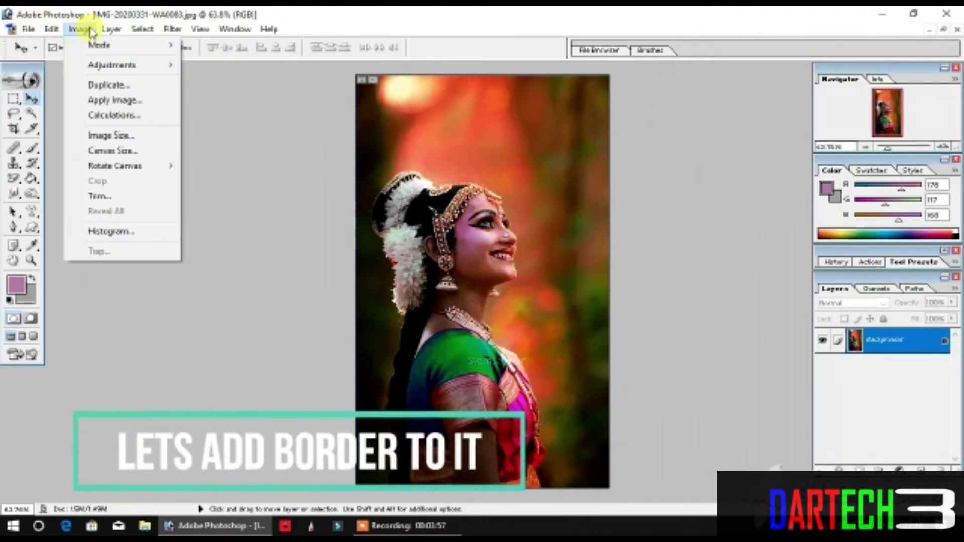
{"action": "left_click", "coordinate": [124, 156]}
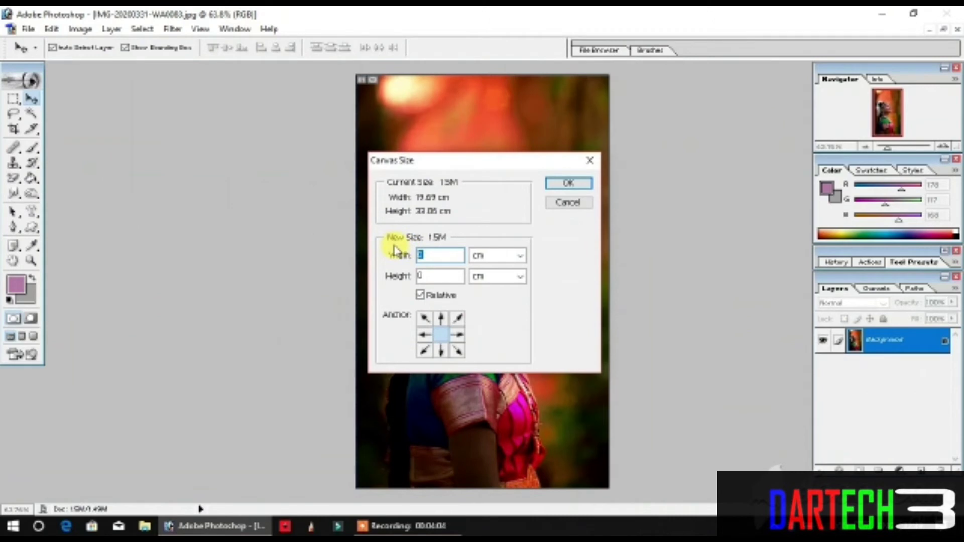
{"action": "type", "text": "10"}
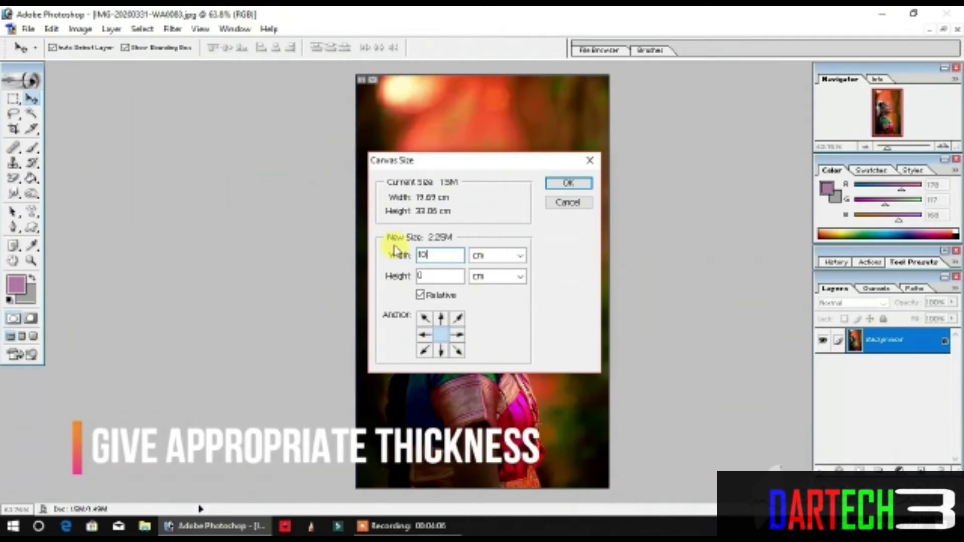
{"action": "left_click", "coordinate": [433, 277]}
{"action": "type", "text": "1"}
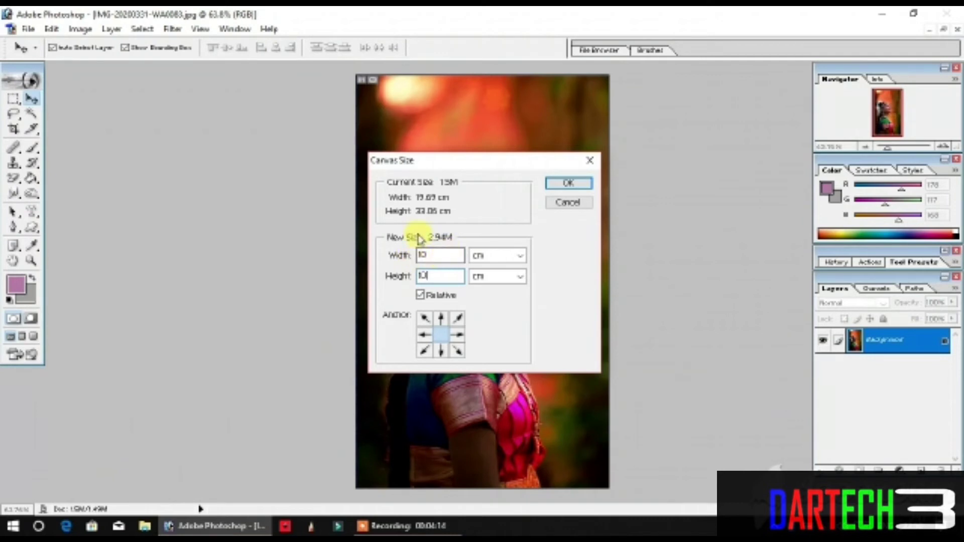
{"action": "left_click", "coordinate": [564, 185]}
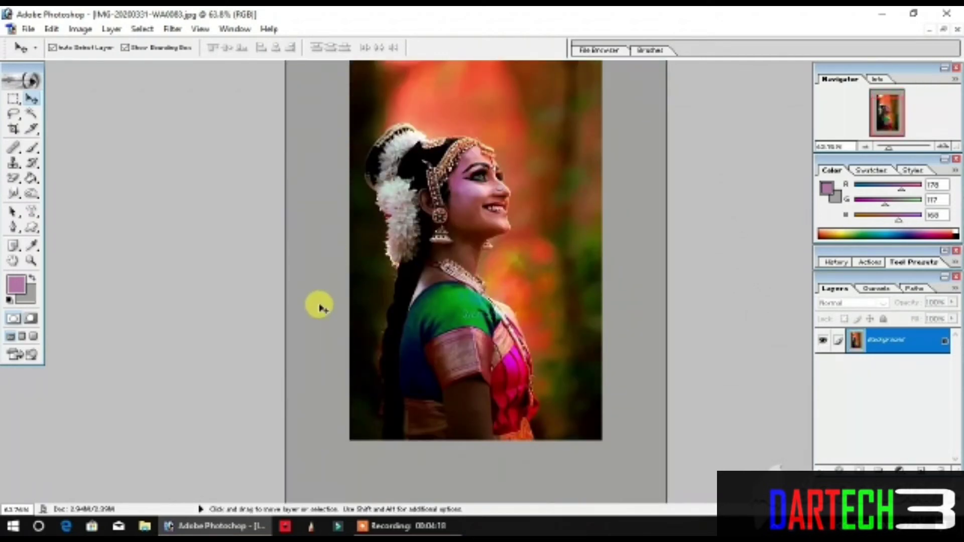
{"action": "scroll", "coordinate": [364, 150], "scroll_direction": "up", "scroll_amount": 3}
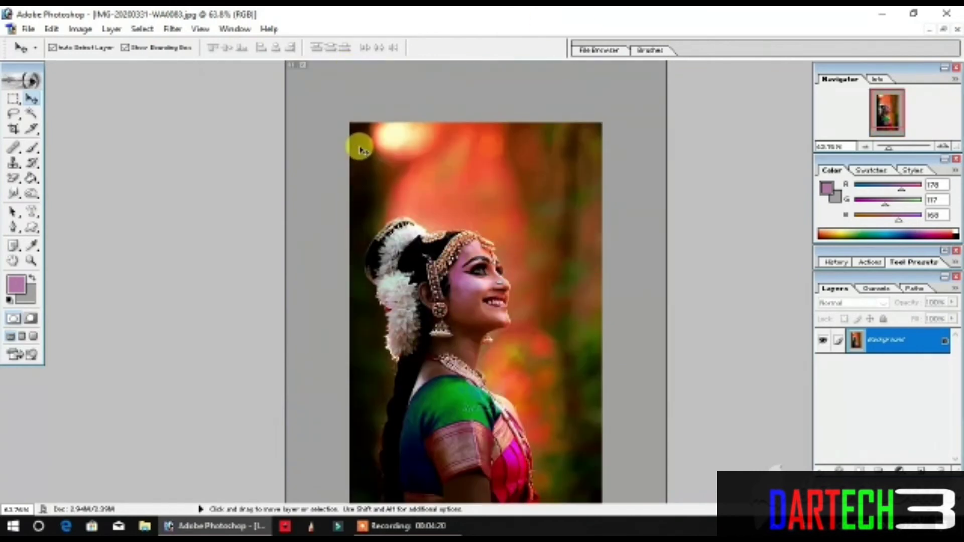
{"action": "key", "text": "ctrl+z"}
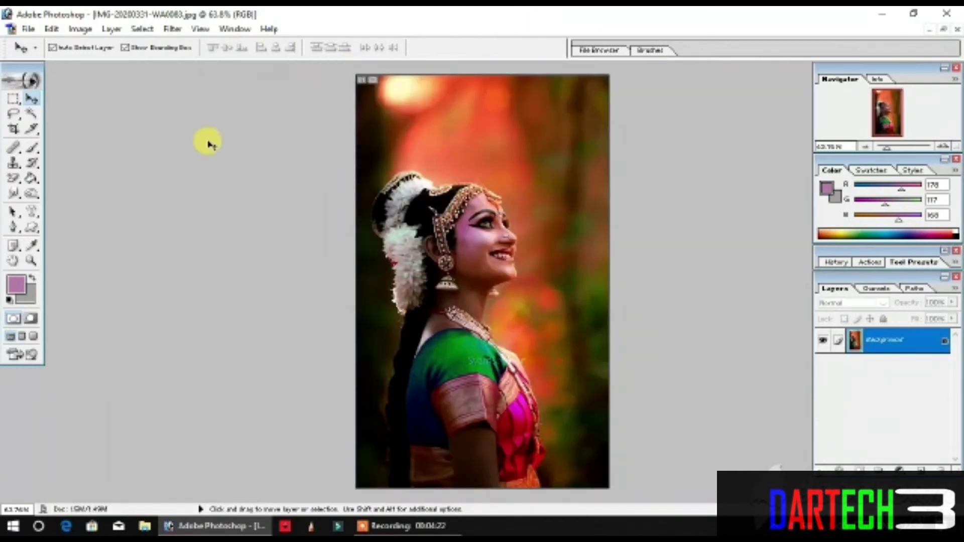
Step: Swap the foreground and background colours, pick white (FFFFFF) in the Color Picker, and make white the background colour
{"action": "left_click", "coordinate": [33, 279]}
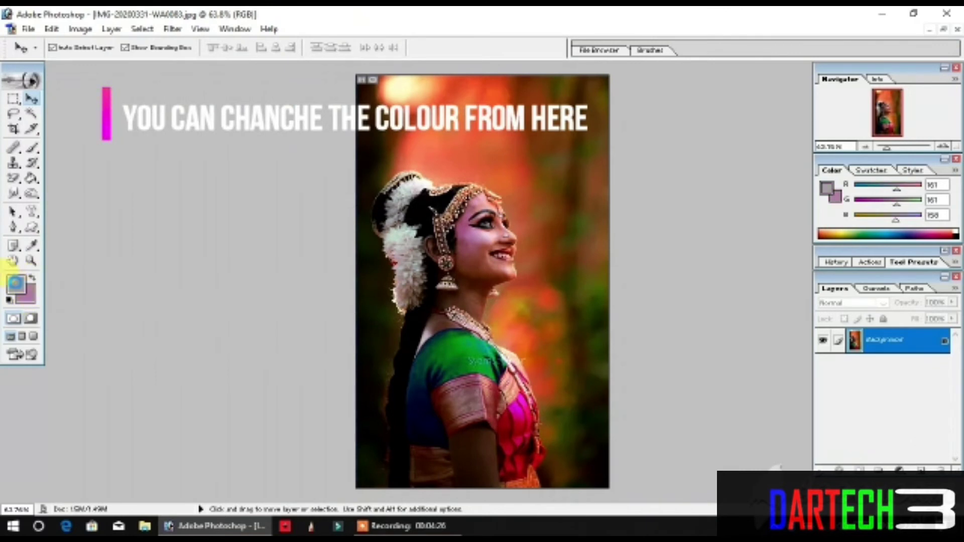
{"action": "left_click", "coordinate": [15, 282]}
{"action": "left_click", "coordinate": [137, 257]}
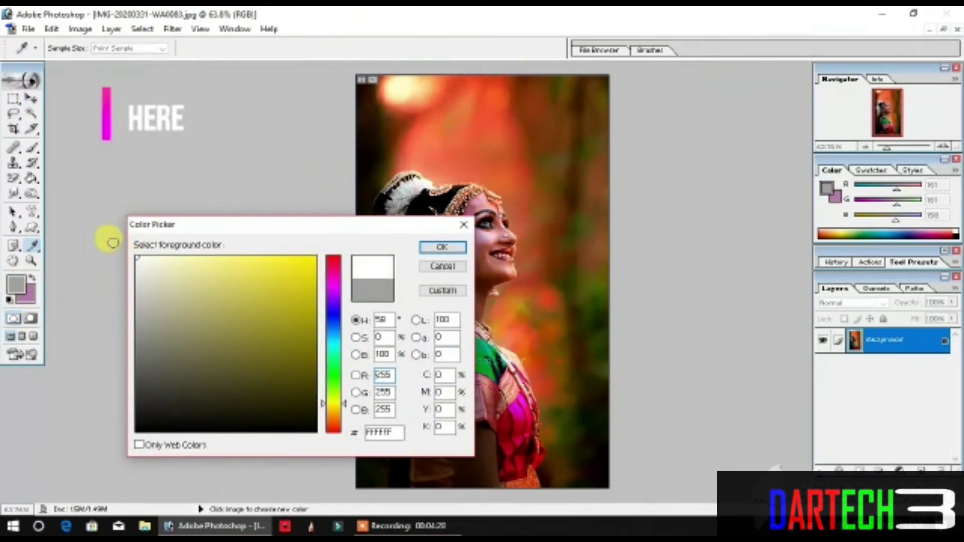
{"action": "left_click", "coordinate": [442, 251]}
{"action": "key", "text": "v"}
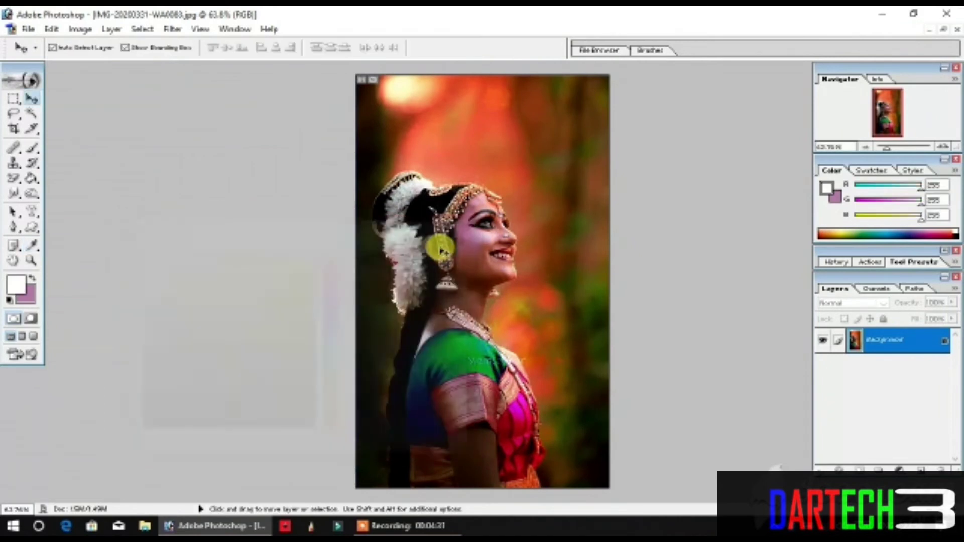
{"action": "left_click", "coordinate": [31, 281]}
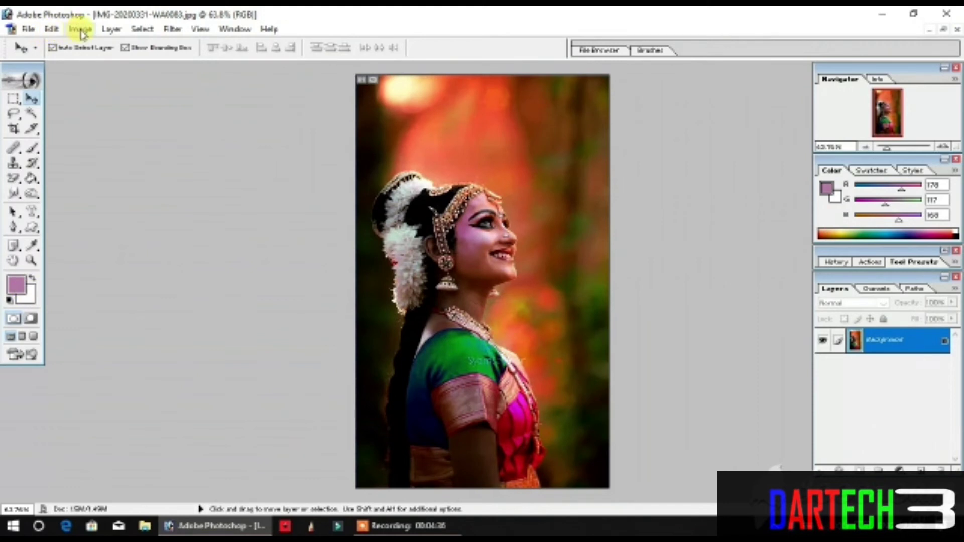
Step: Add a white border by extending the canvas 5 cm in relative width and height from the centre
{"action": "left_click", "coordinate": [81, 30]}
{"action": "left_click", "coordinate": [88, 149]}
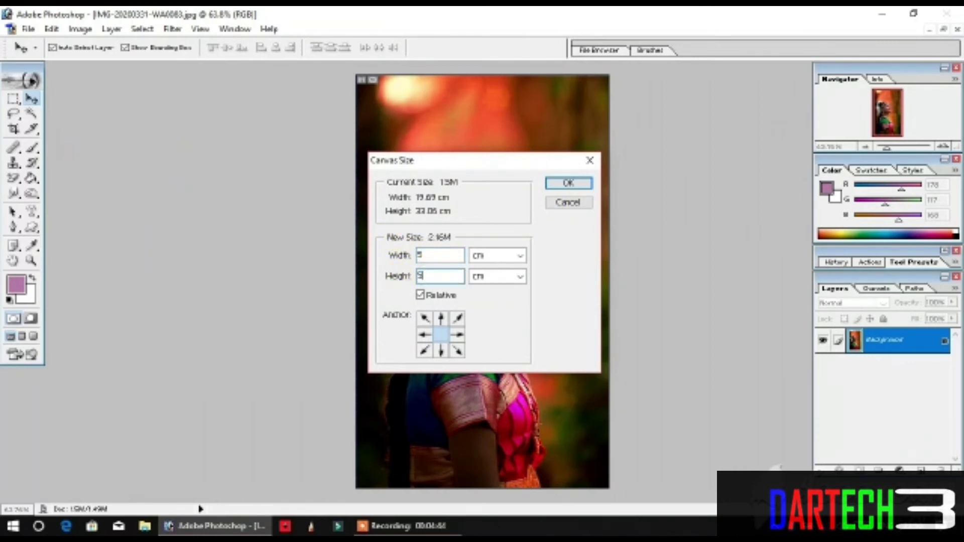
{"action": "left_click", "coordinate": [573, 185]}
{"action": "scroll", "coordinate": [478, 284], "scroll_direction": "down", "scroll_amount": 2}
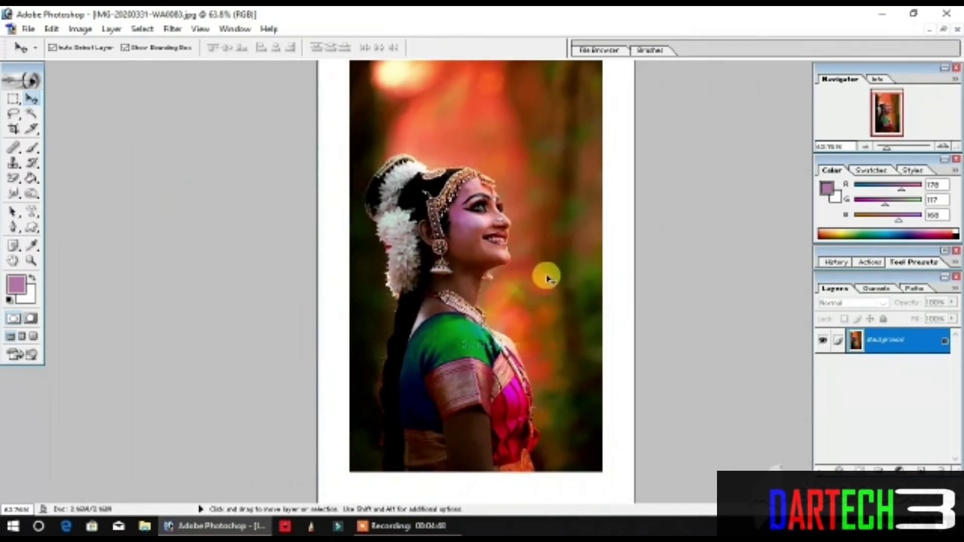
{"action": "left_click_drag", "start_coordinate": [886, 150], "coordinate": [881, 148]}
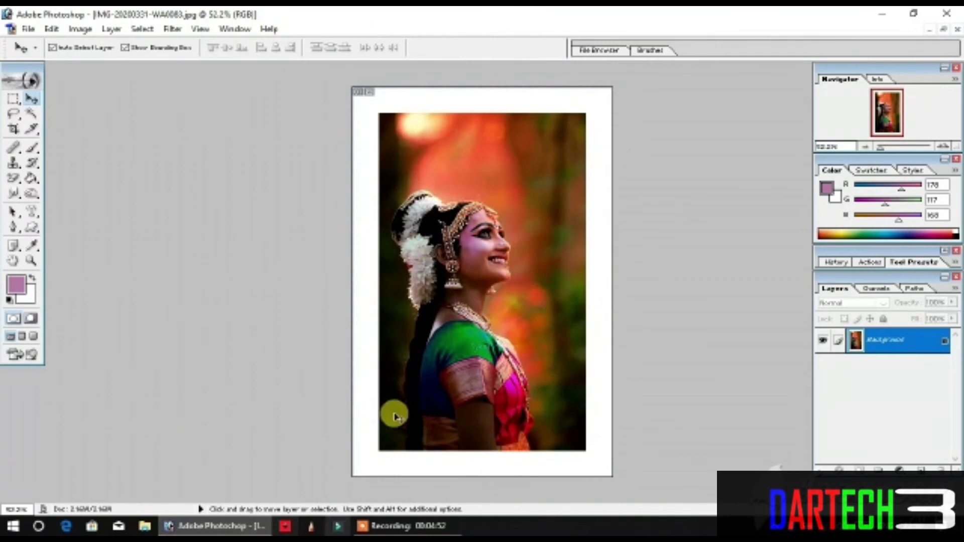
{"action": "left_click", "coordinate": [944, 29]}
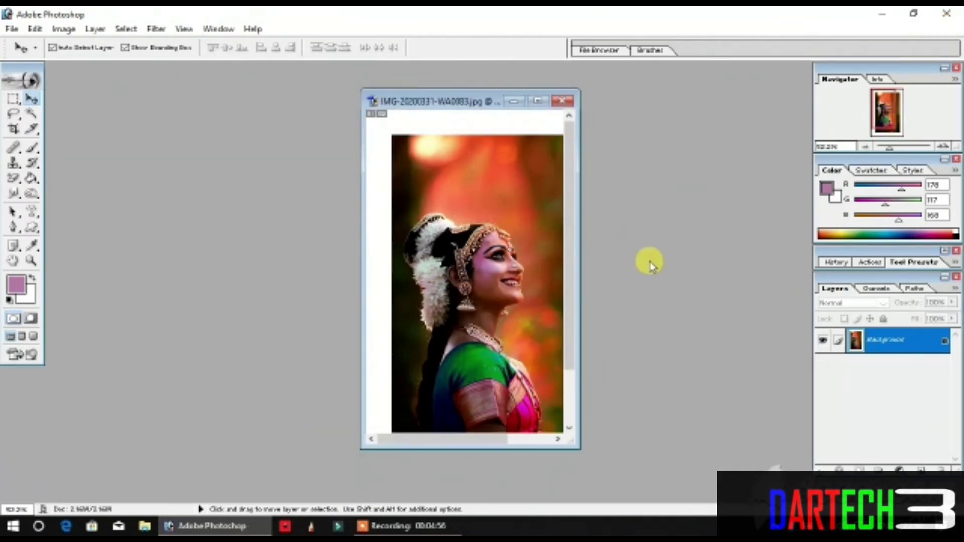
{"action": "key", "text": "ctrl+o"}
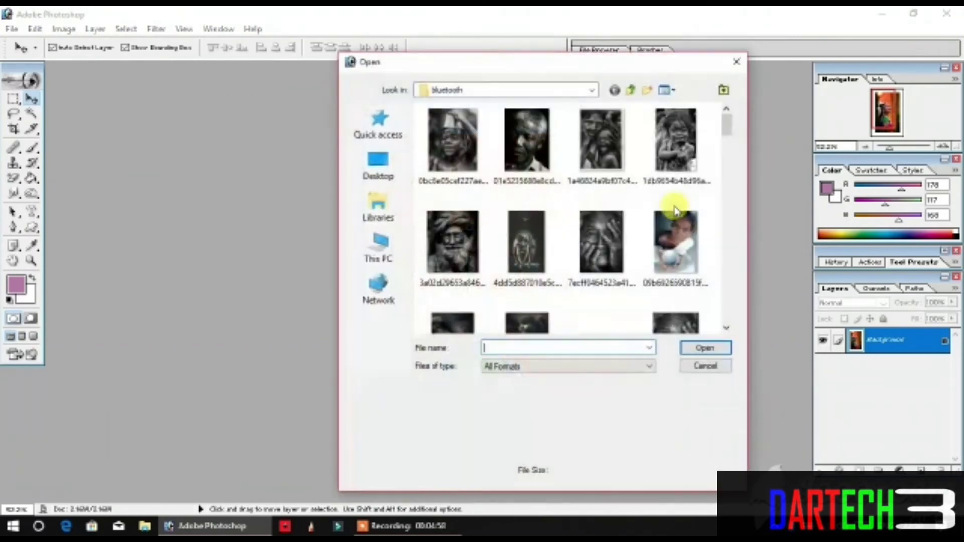
{"action": "scroll", "coordinate": [676, 211], "scroll_direction": "down", "scroll_amount": 5}
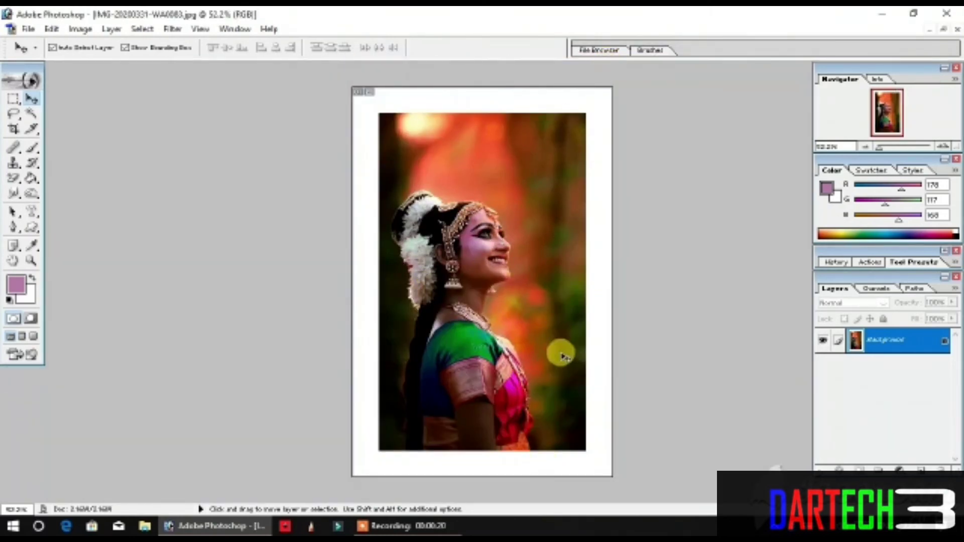
Step: Save the bordered portrait to the Desktop as a JPEG named DARTECH3, with maximum quality 12 and the Baseline ("Standard") format
{"action": "left_click", "coordinate": [28, 28]}
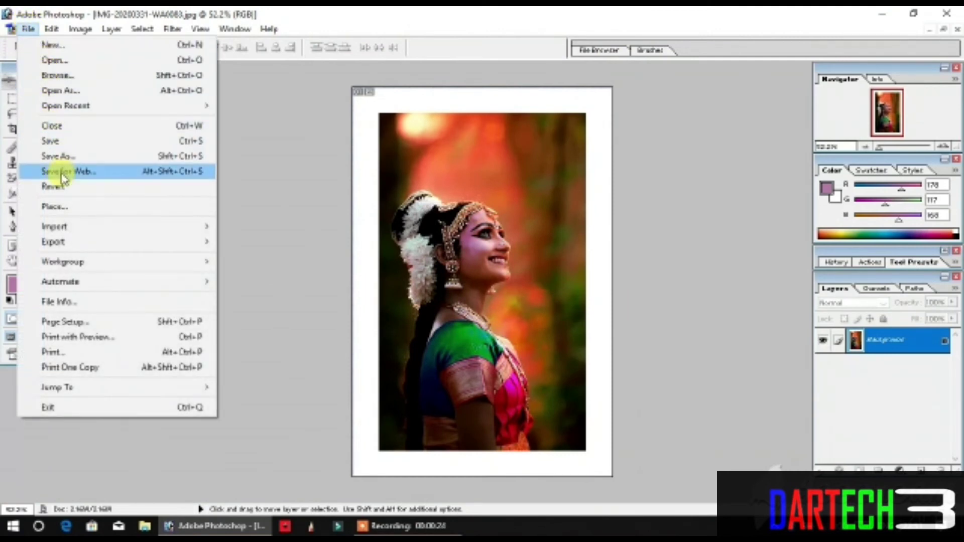
{"action": "left_click", "coordinate": [84, 157]}
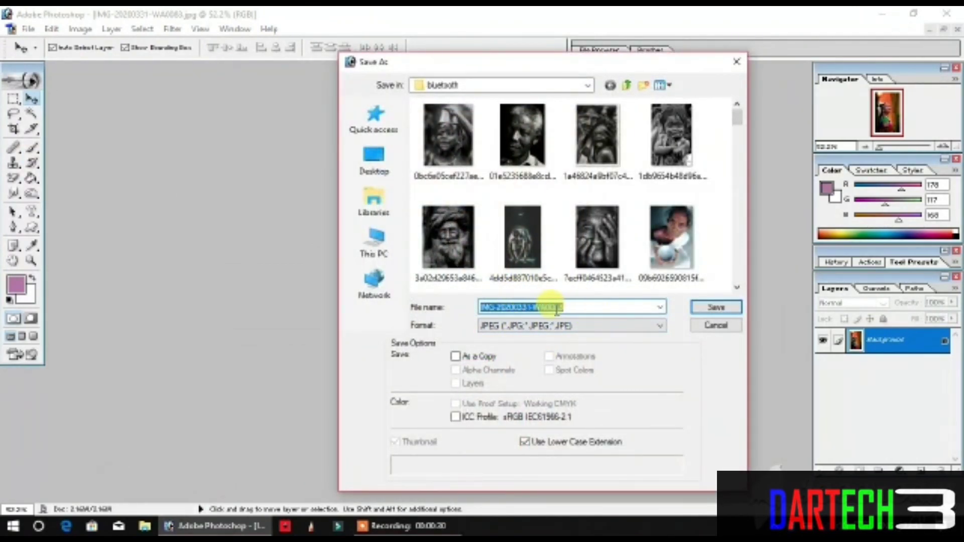
{"action": "left_click", "coordinate": [371, 165]}
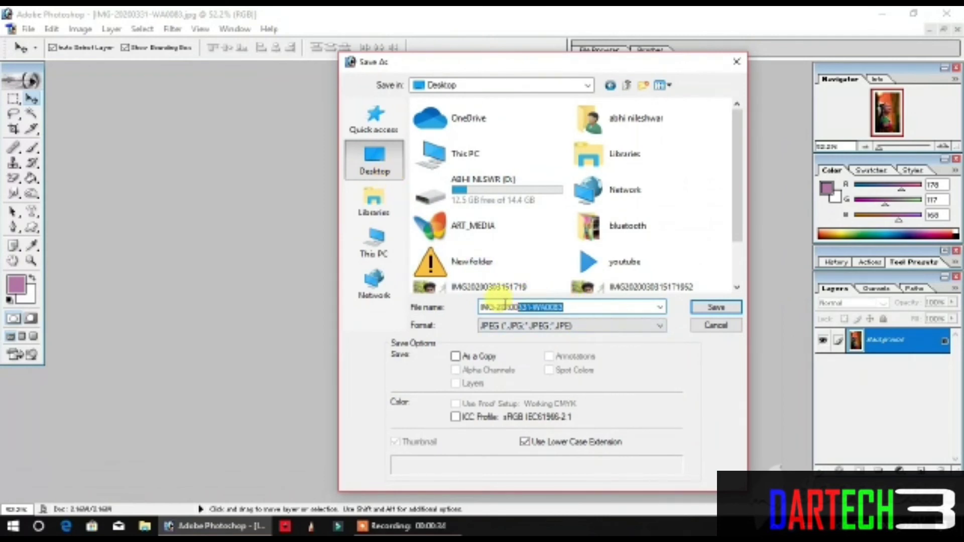
{"action": "type", "text": "DARTECH3"}
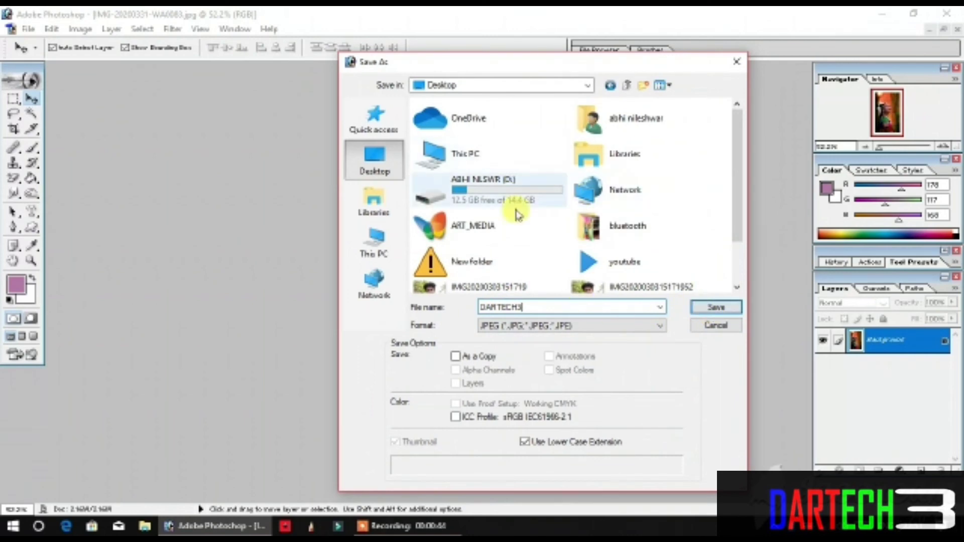
{"action": "left_click", "coordinate": [714, 307]}
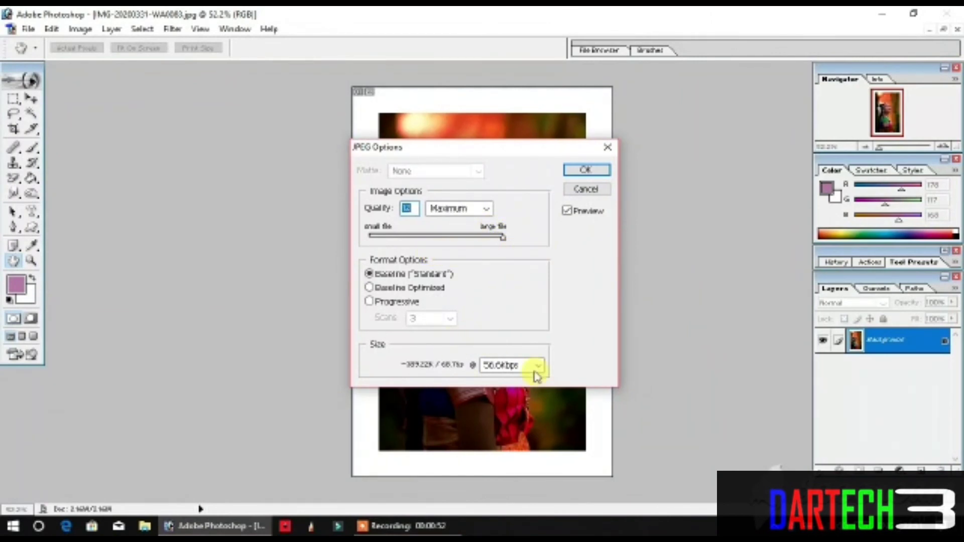
{"action": "left_click", "coordinate": [584, 171]}
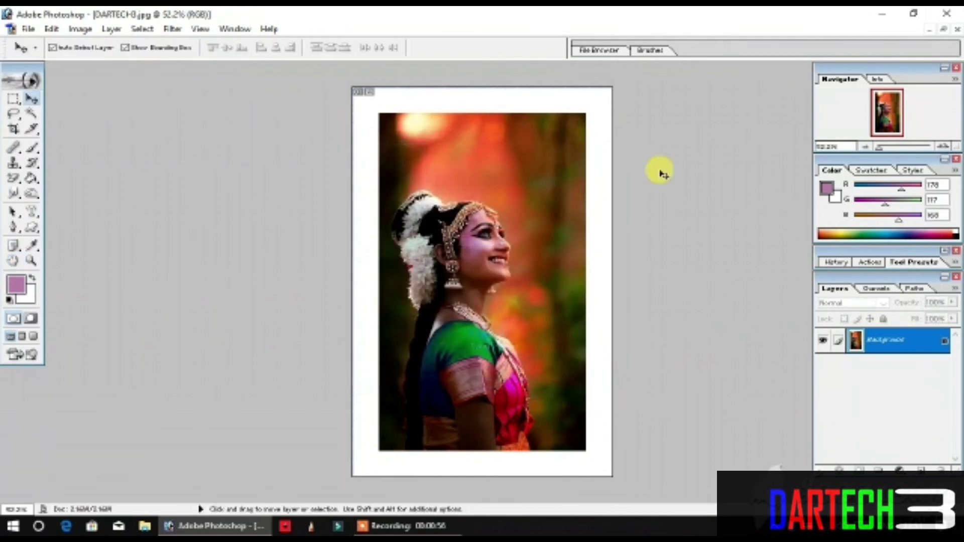
Step: Switch to the desktop, view the saved DARTECH3 image in Photos, and close the viewer
{"action": "left_click", "coordinate": [883, 14]}
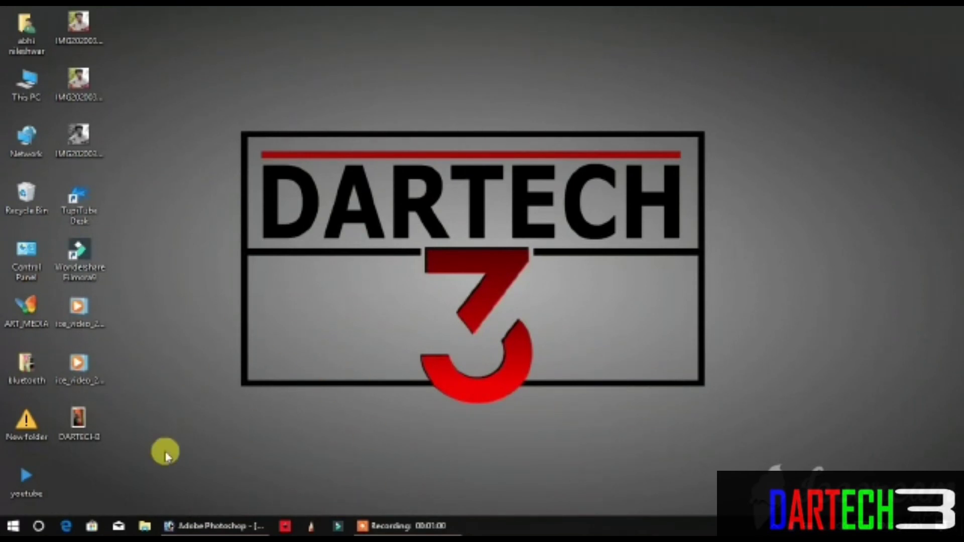
{"action": "double_click", "coordinate": [73, 427]}
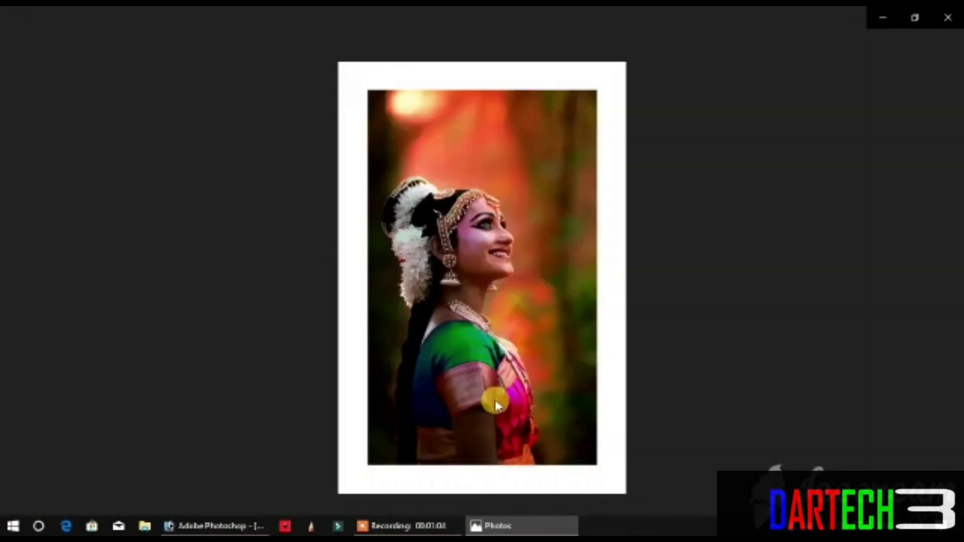
{"action": "left_click", "coordinate": [482, 45]}
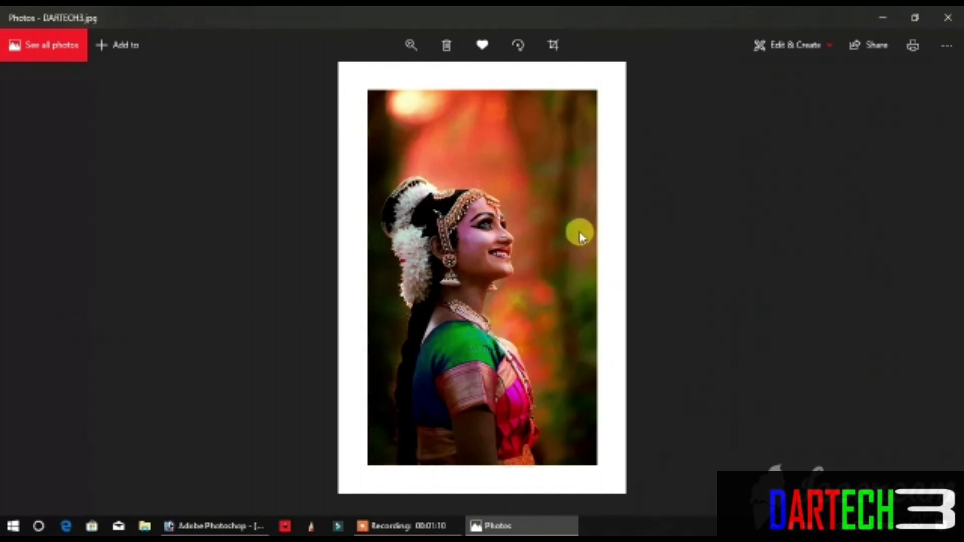
{"action": "left_click", "coordinate": [943, 20]}
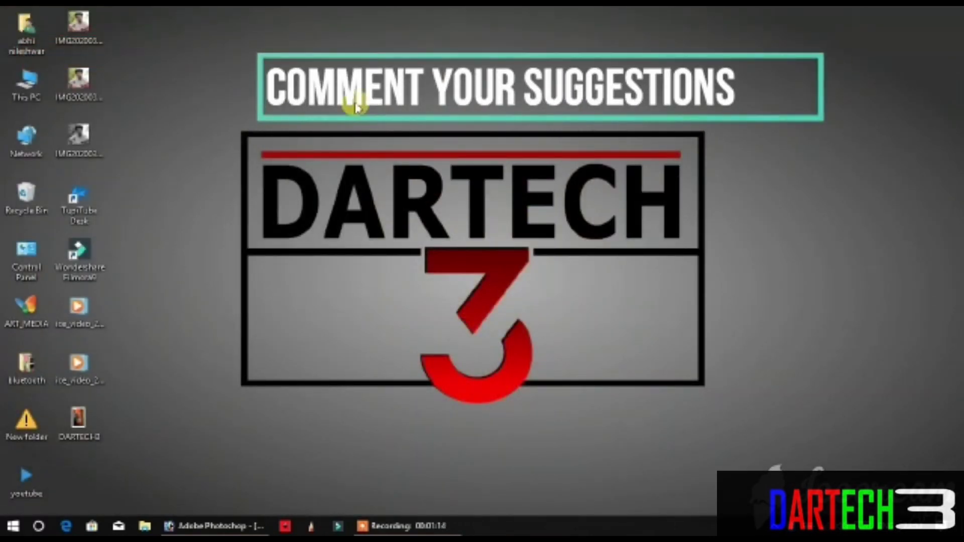